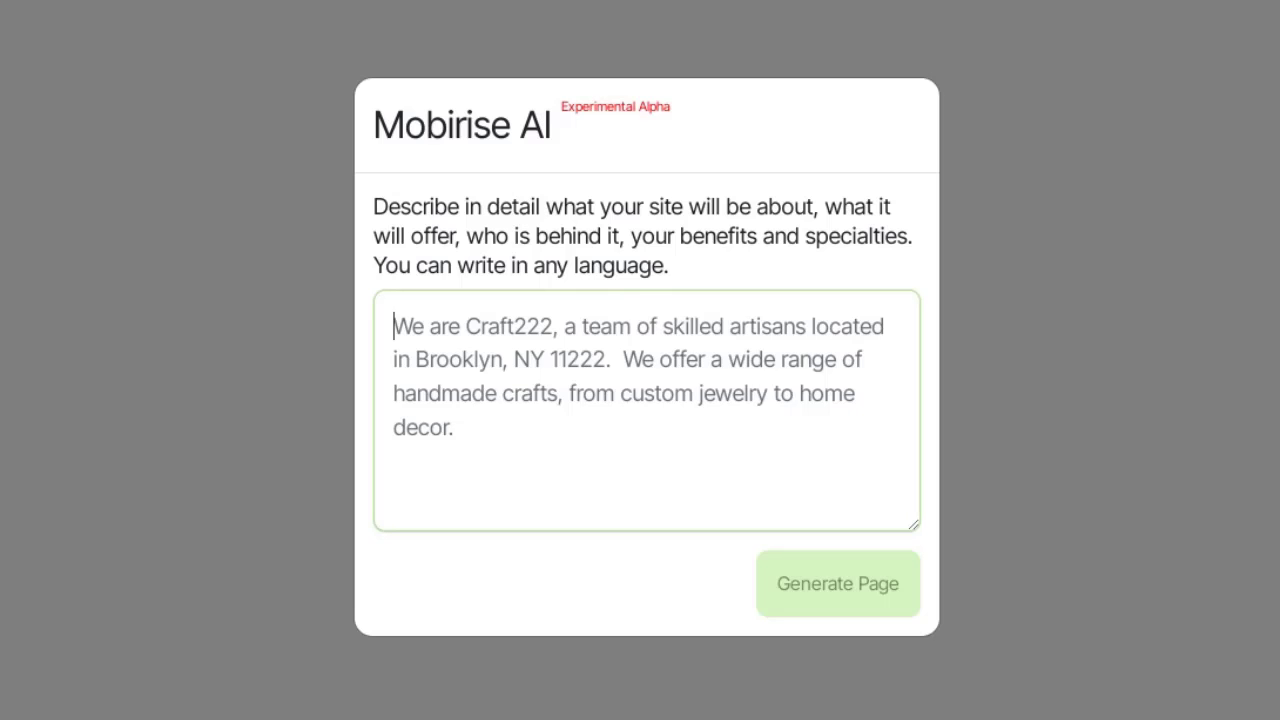
Step: Enter a description of the Bloomchester flower-delivery business to generate the Fresh Blooms page
text(We are B)
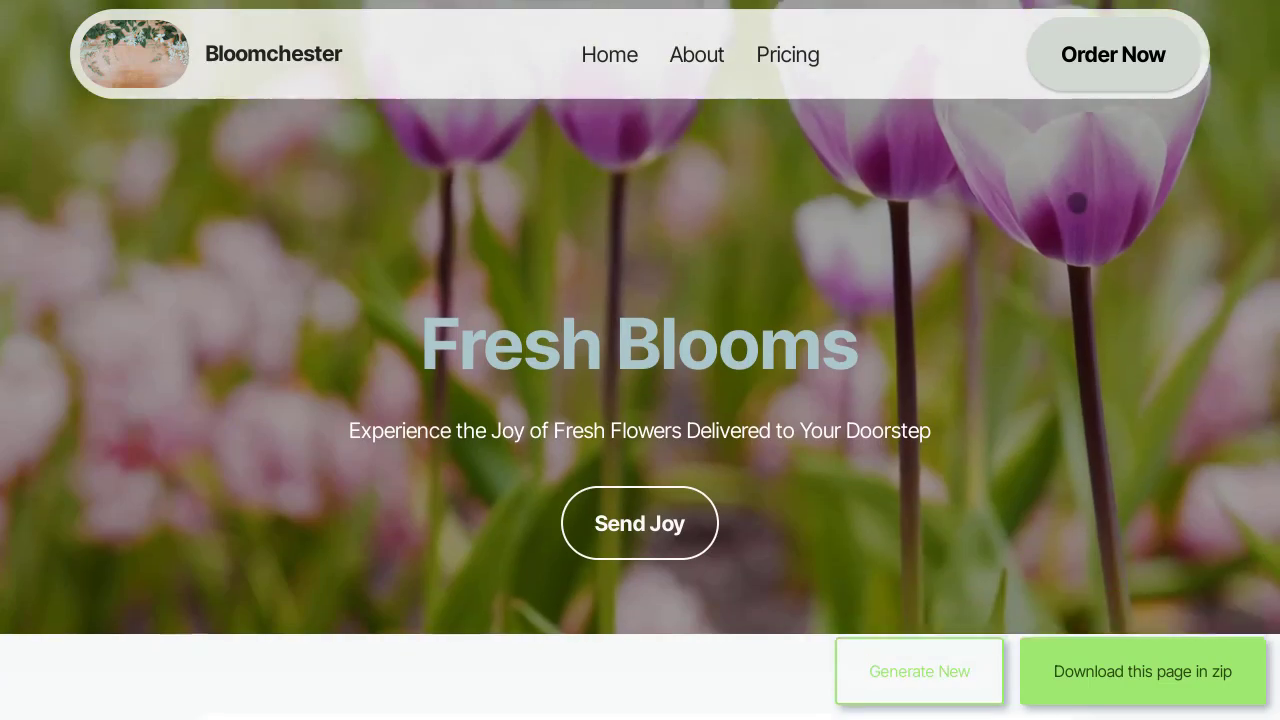
scroll(1077, 203, down, 10)
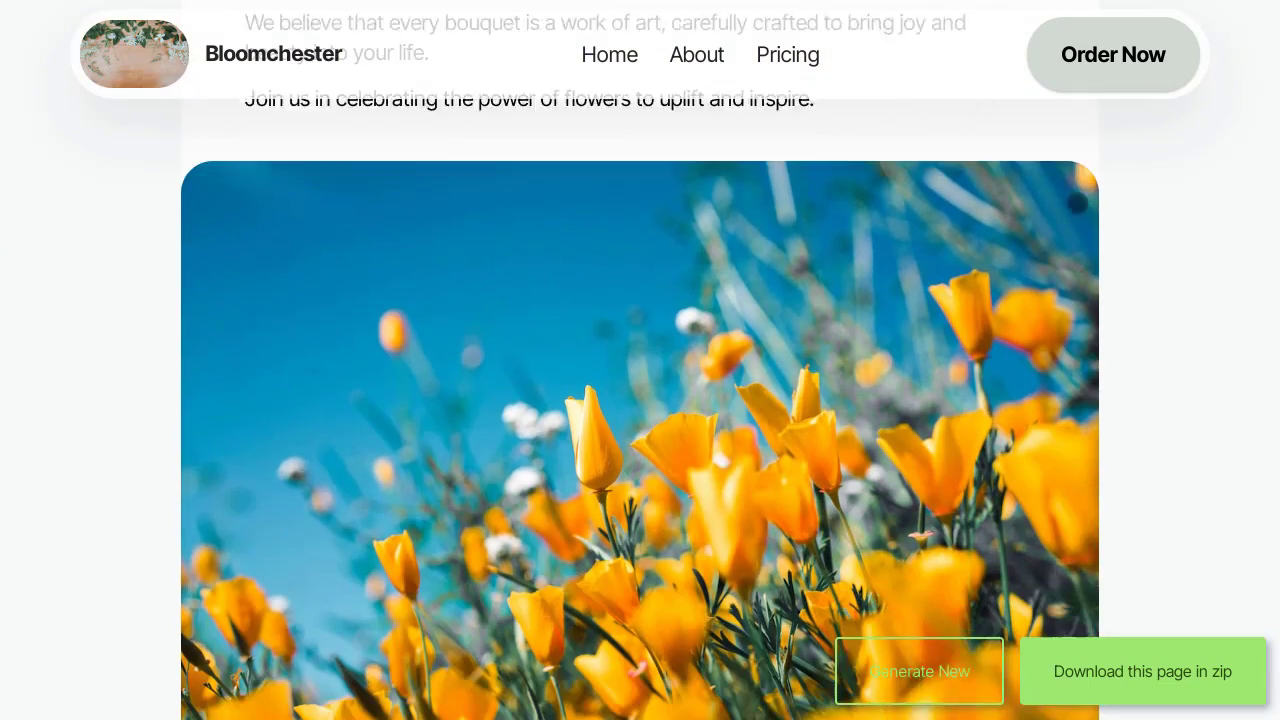
scroll(1260, 380, down, 5)
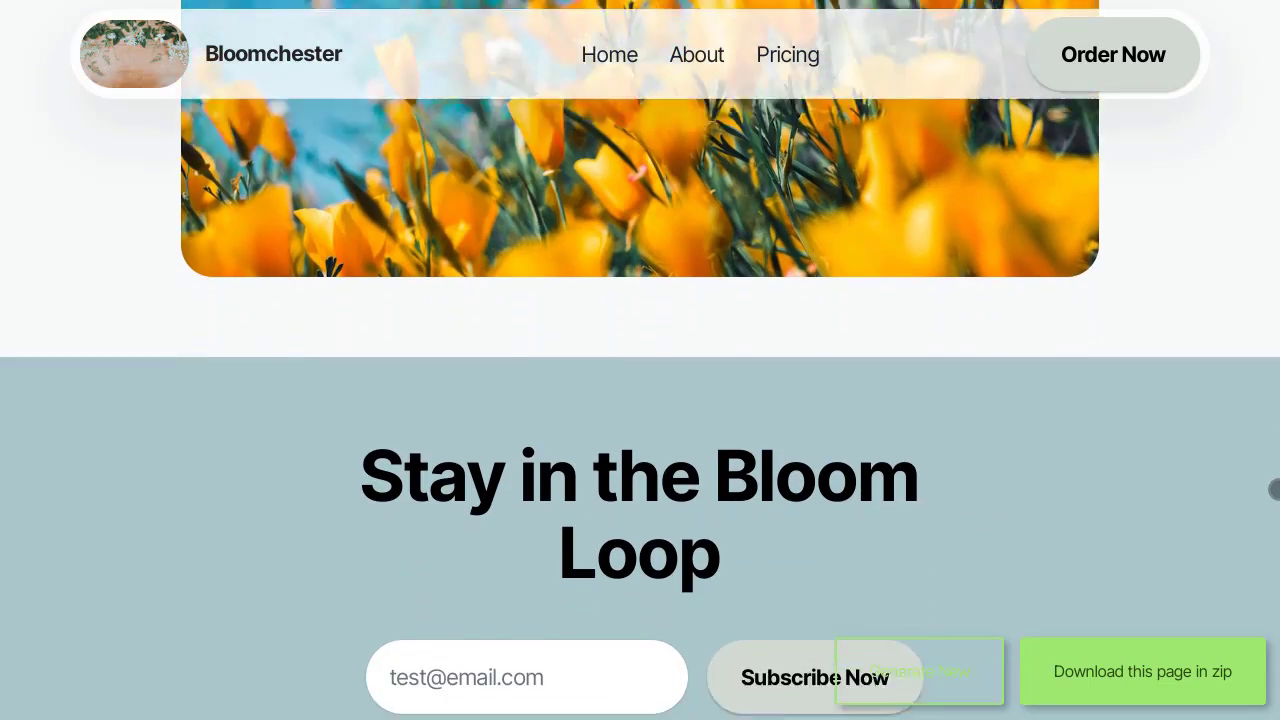
scroll(1274, 489, down, 10)
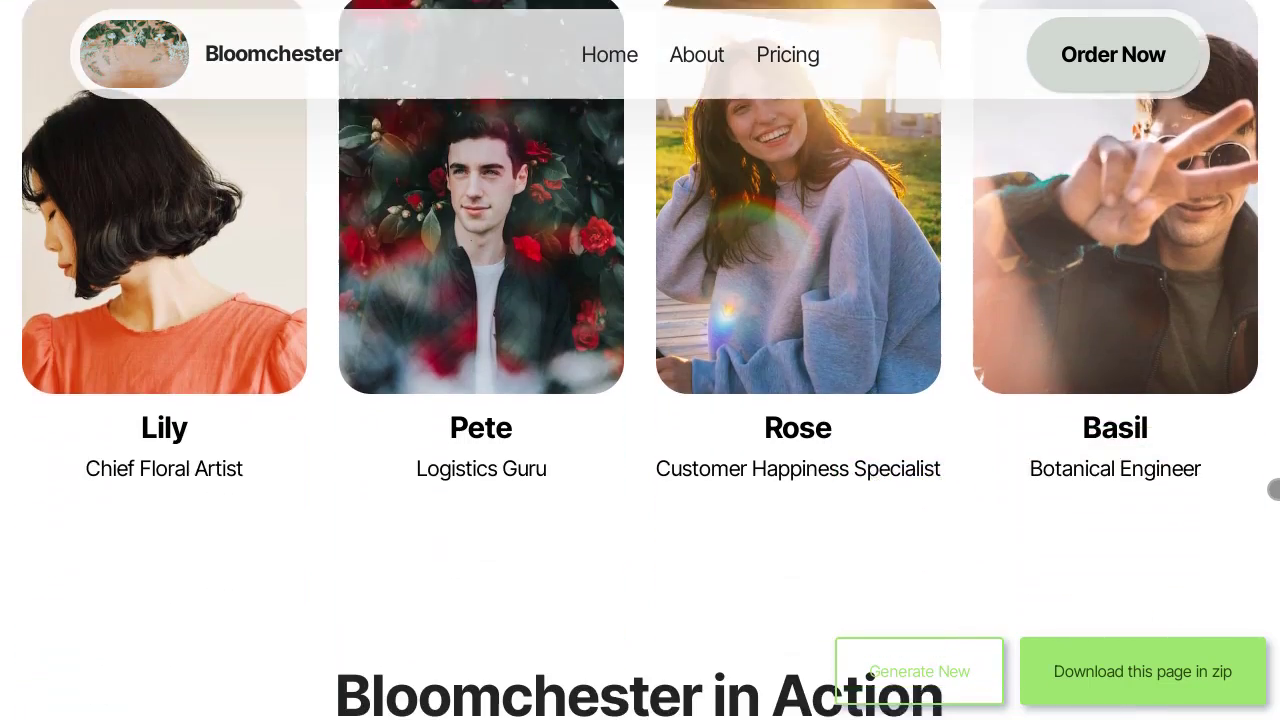
scroll(1274, 489, down, 6)
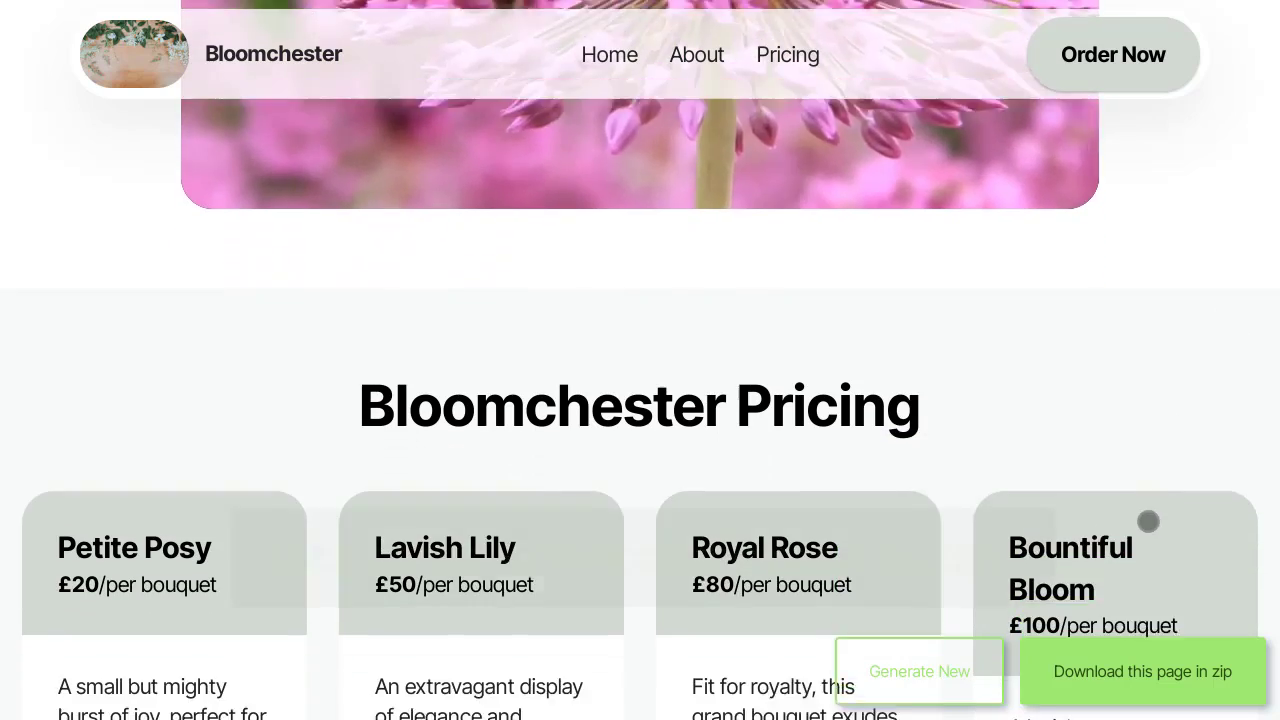
Step: Request the generated page as a zip, sending the download link to the entered e-mail address
scroll(1146, 523, down, 4)
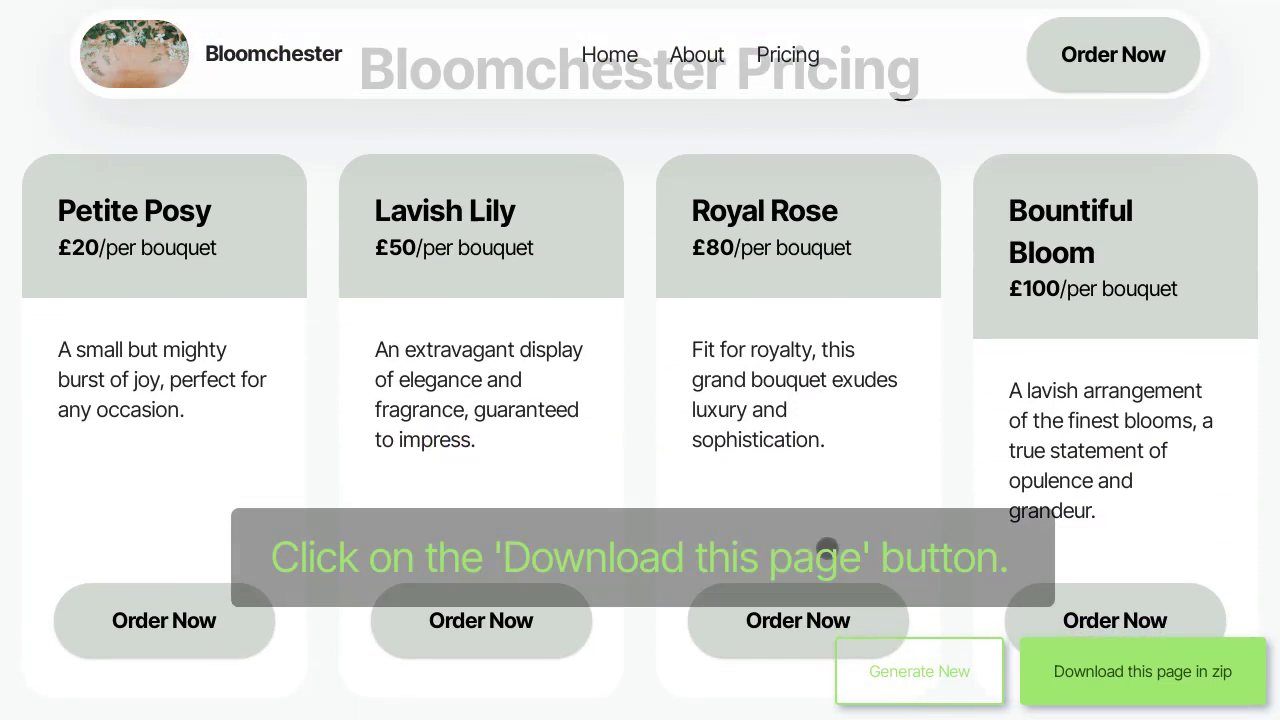
scroll(666, 568, down, 5)
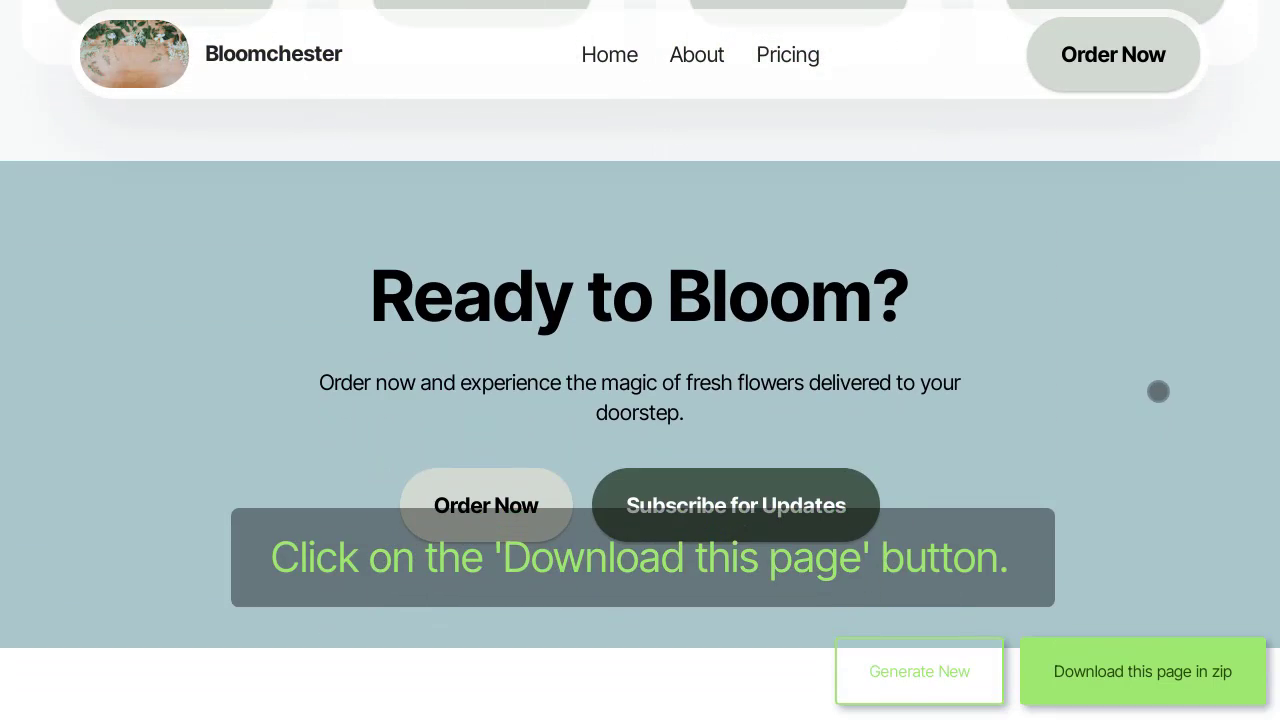
click(1084, 676)
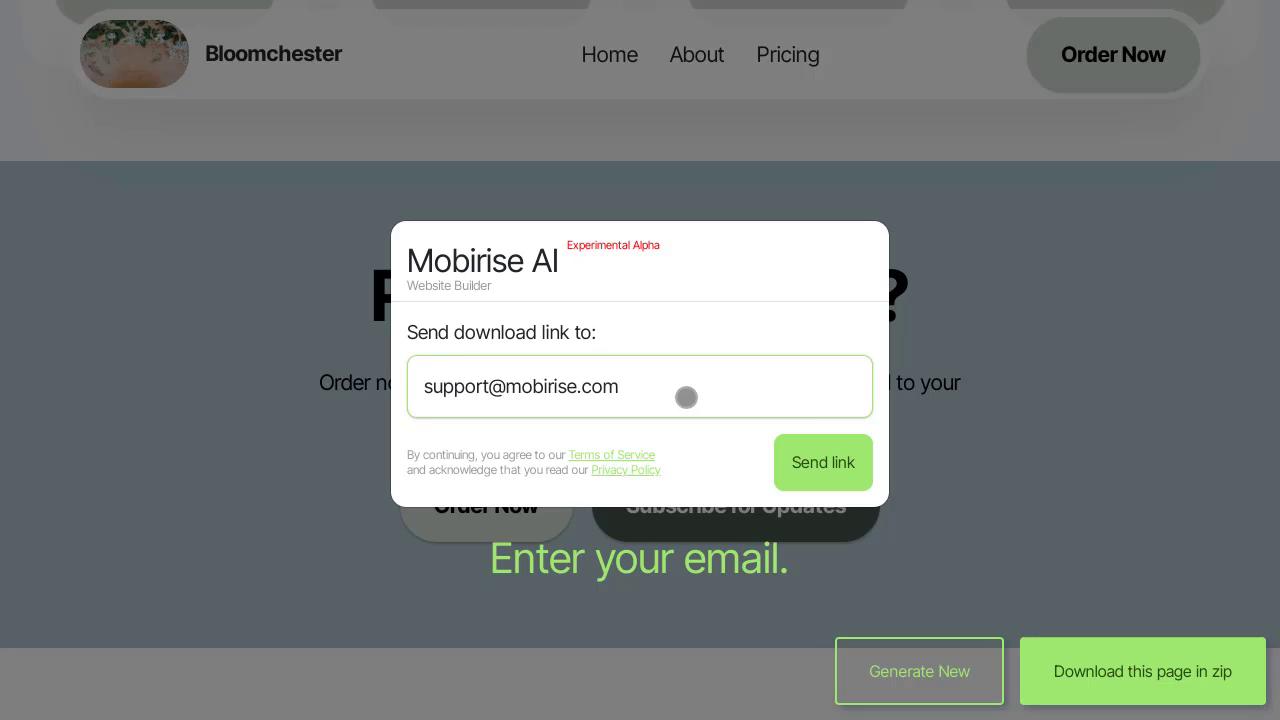
key(Return)
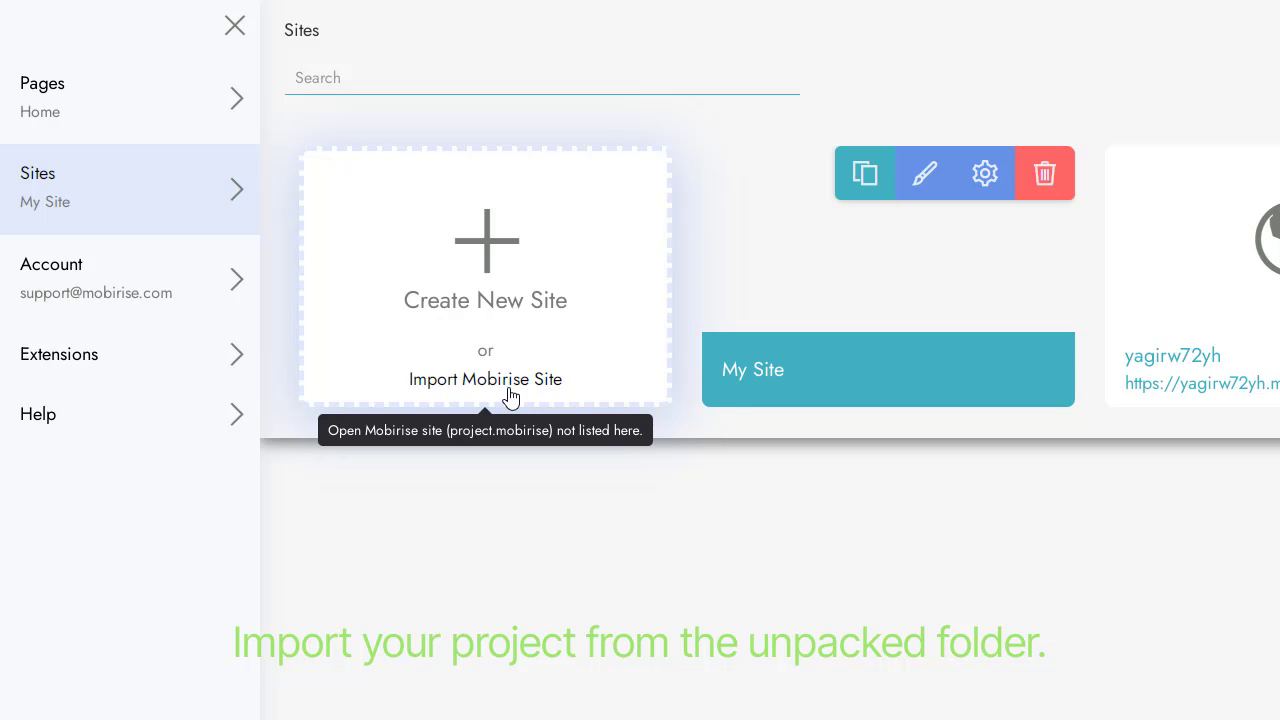
Step: Import project.mobirise from the unpacked folder and open the Bloomchester site for editing
click(510, 397)
click(492, 250)
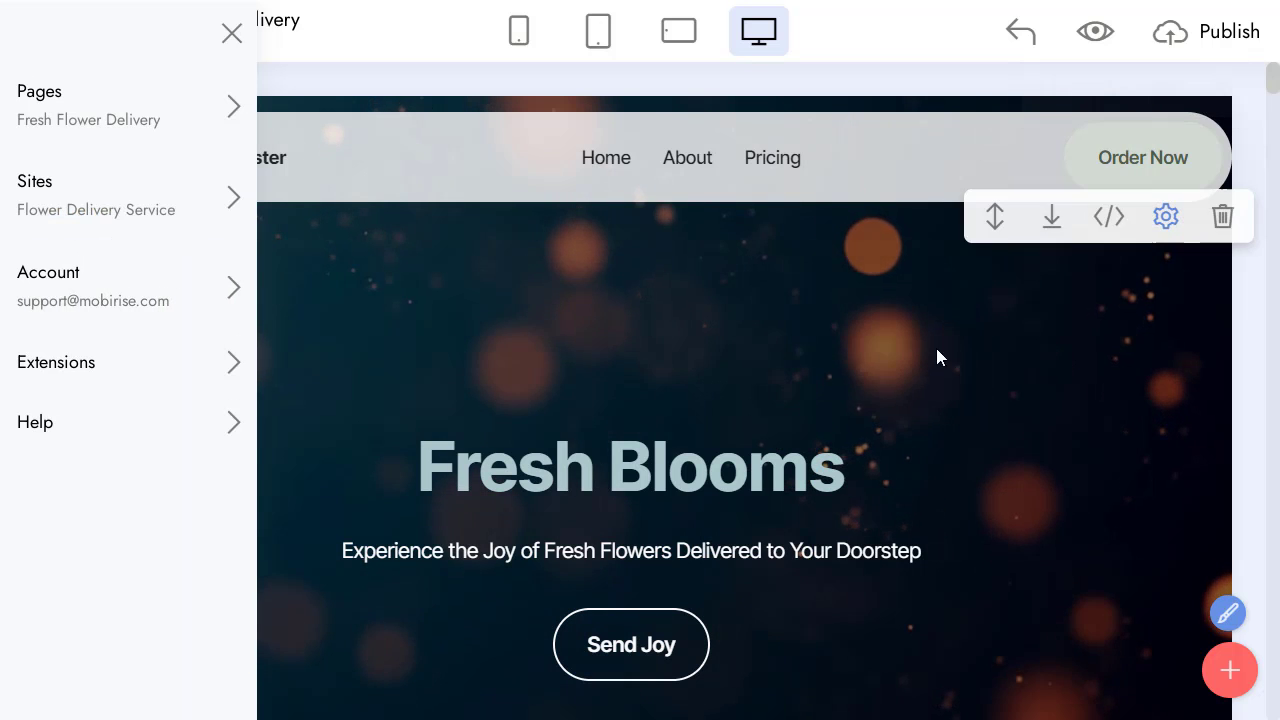
click(758, 470)
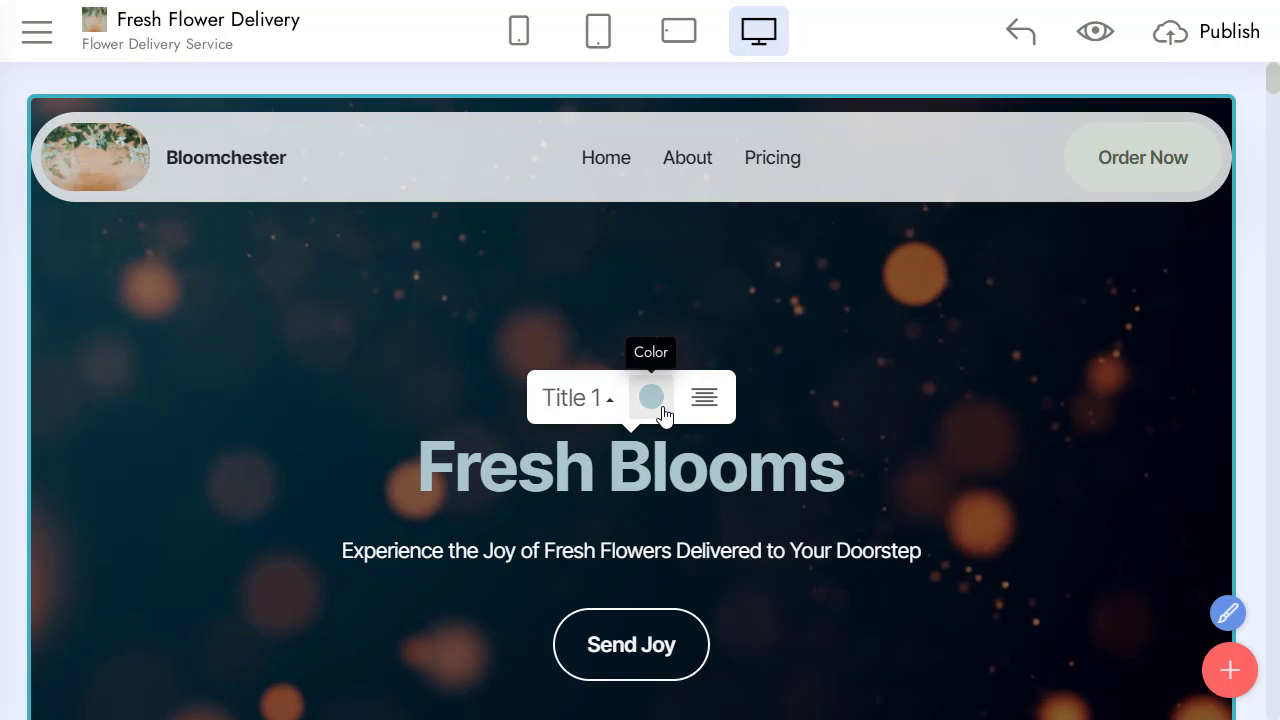
Step: Make the Fresh Blooms title white
click(651, 400)
click(849, 459)
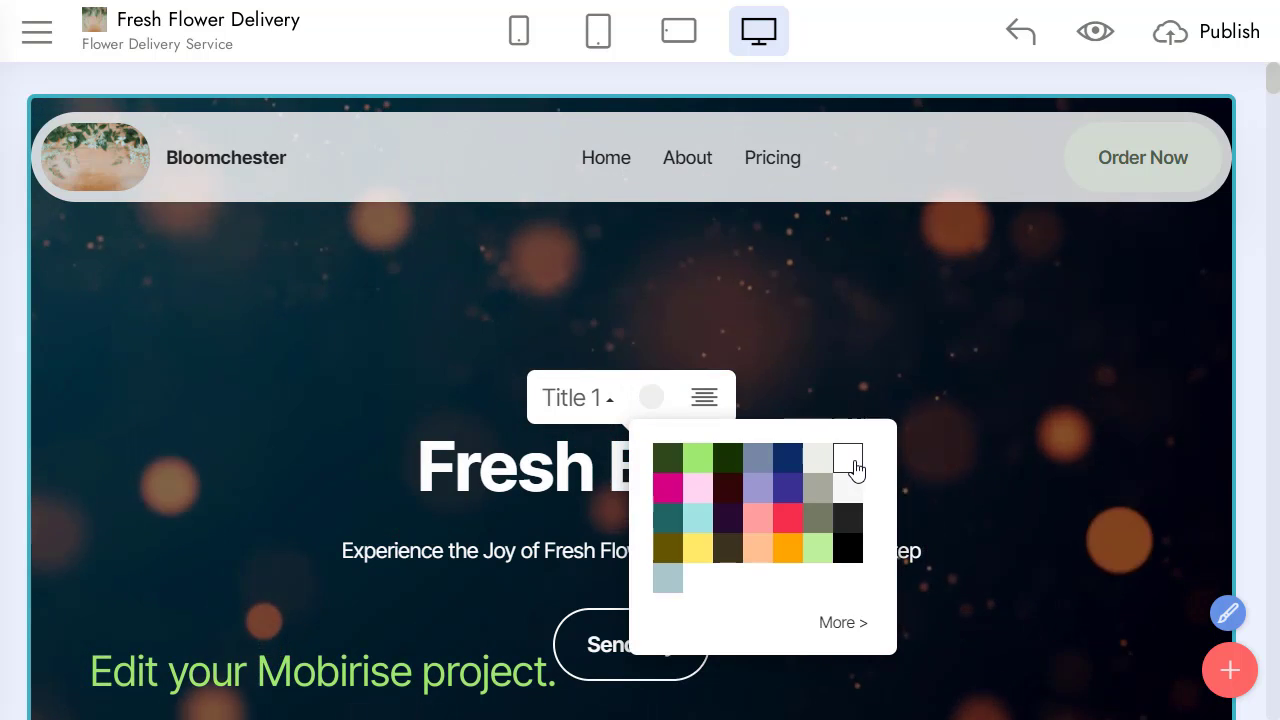
click(898, 385)
Step: Replace the hero's video background with the wildflower-field photo
click(1165, 222)
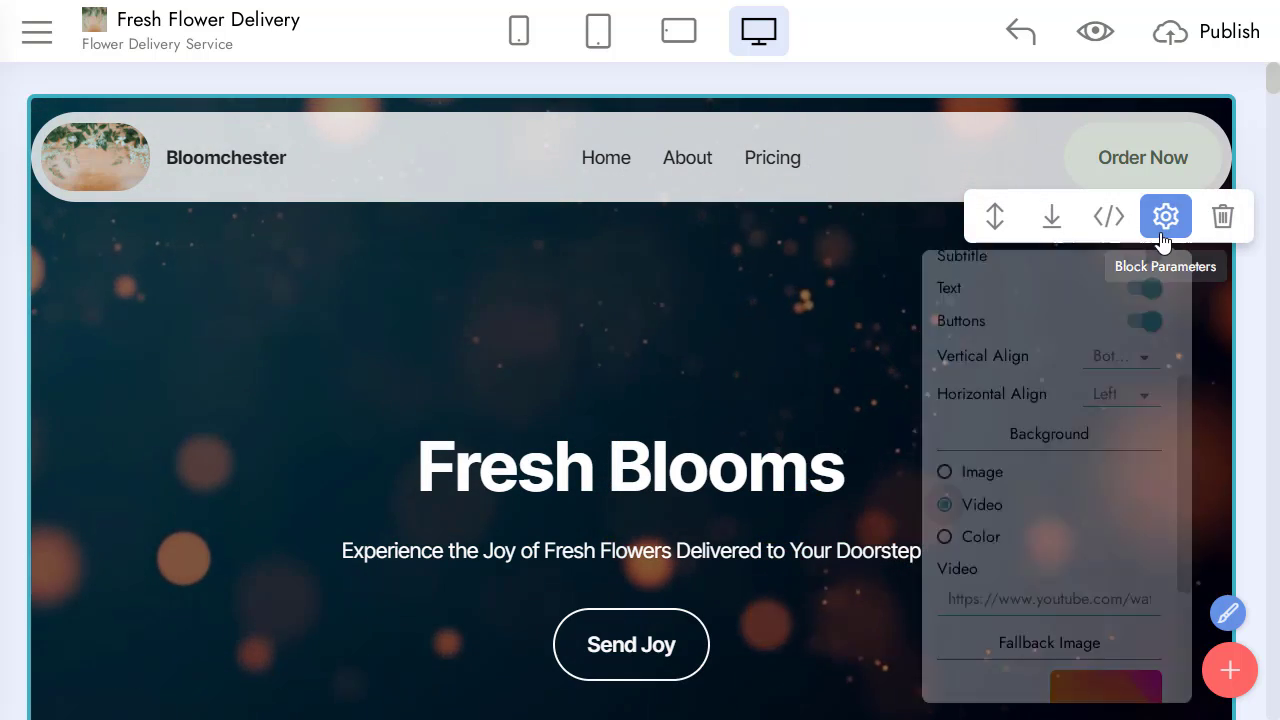
scroll(1000, 430, down, 2)
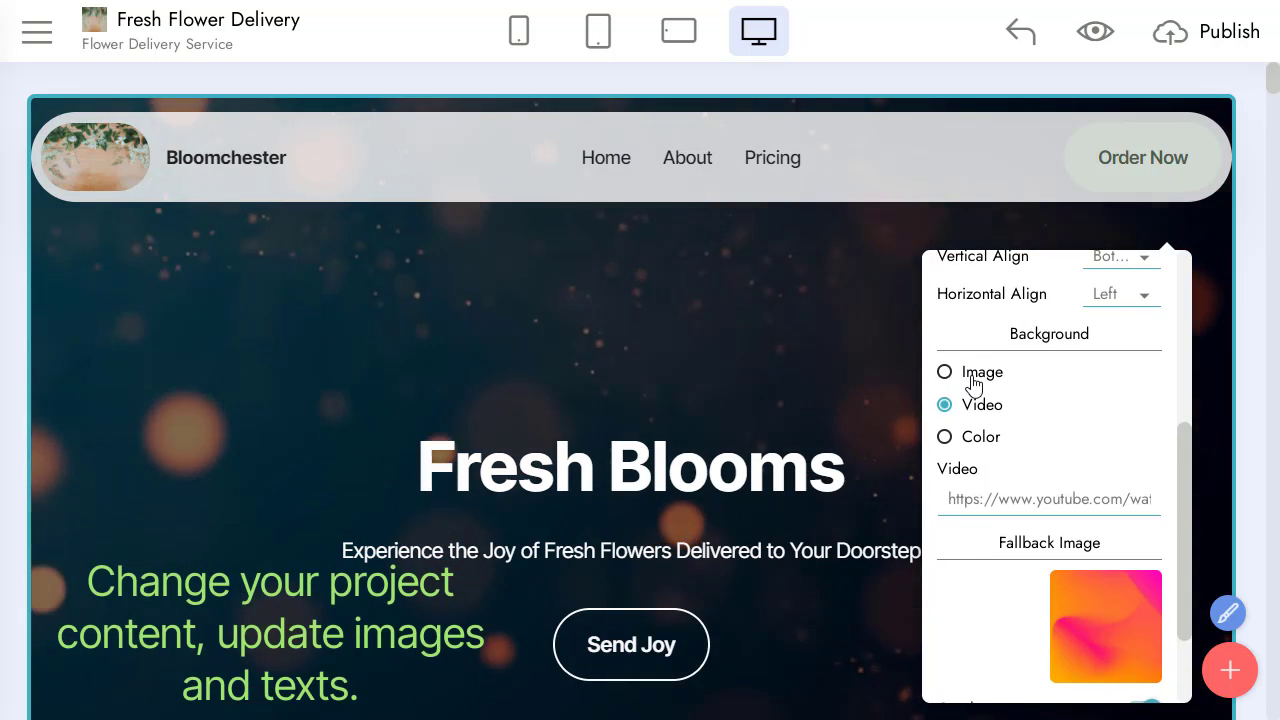
click(974, 379)
click(1077, 492)
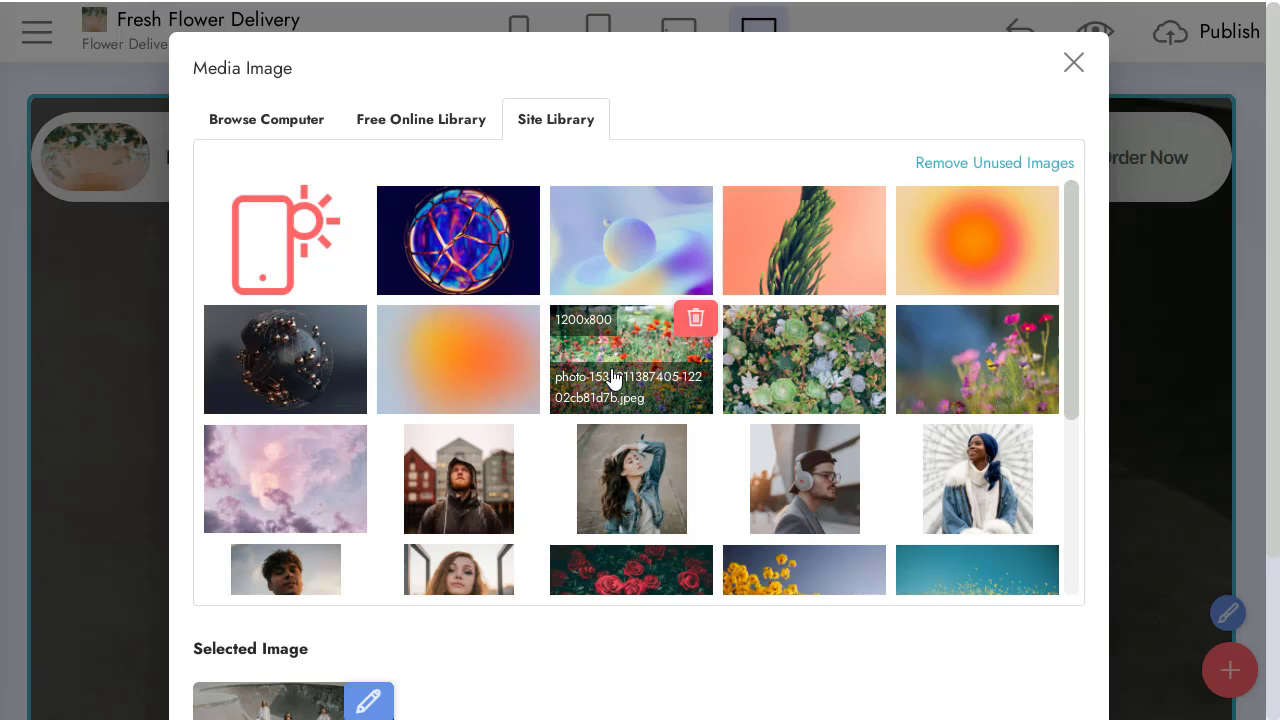
scroll(875, 601, down, 2)
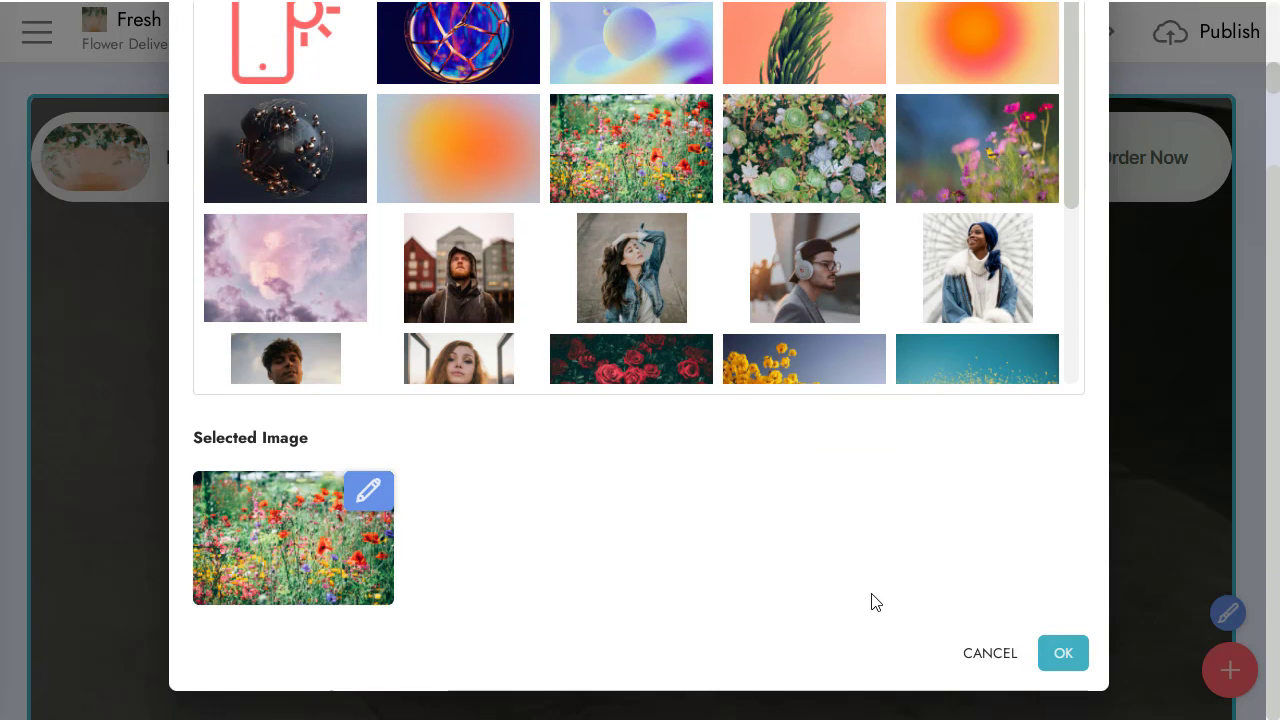
click(1063, 653)
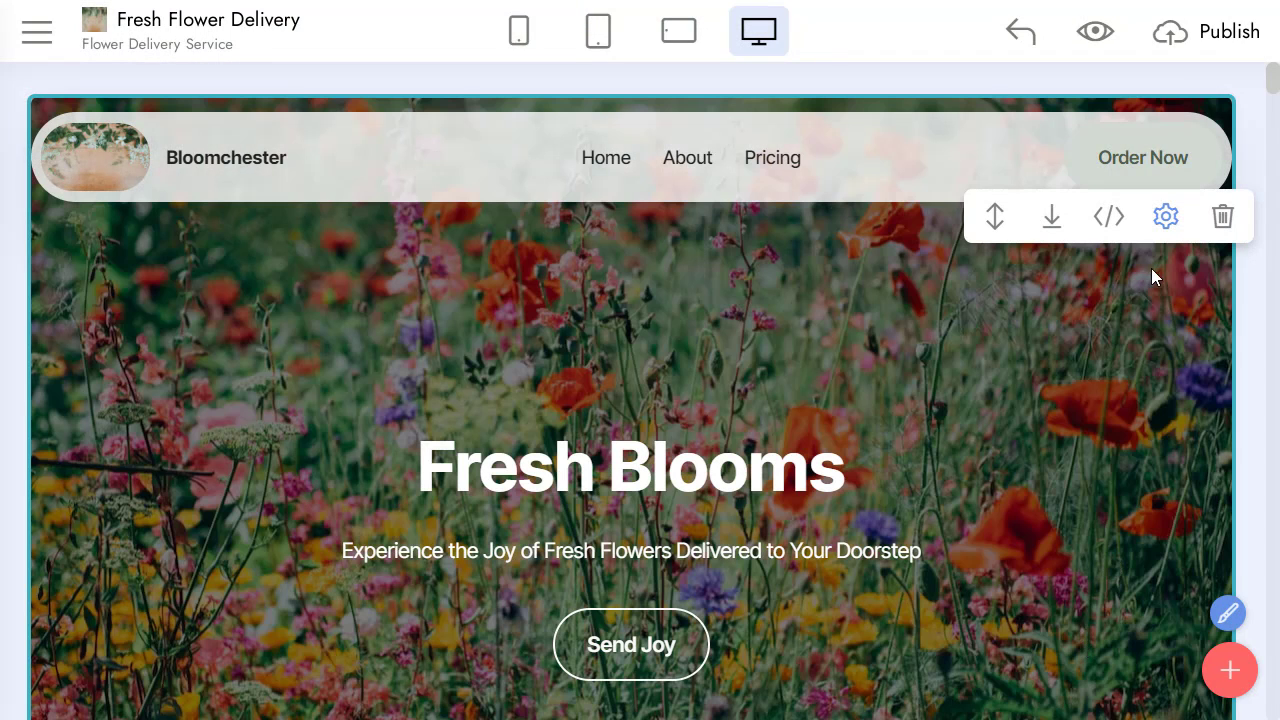
Step: Enter the notification e-mail in the subscribe form's Form Fields settings and save
scroll(1128, 582, down, 7)
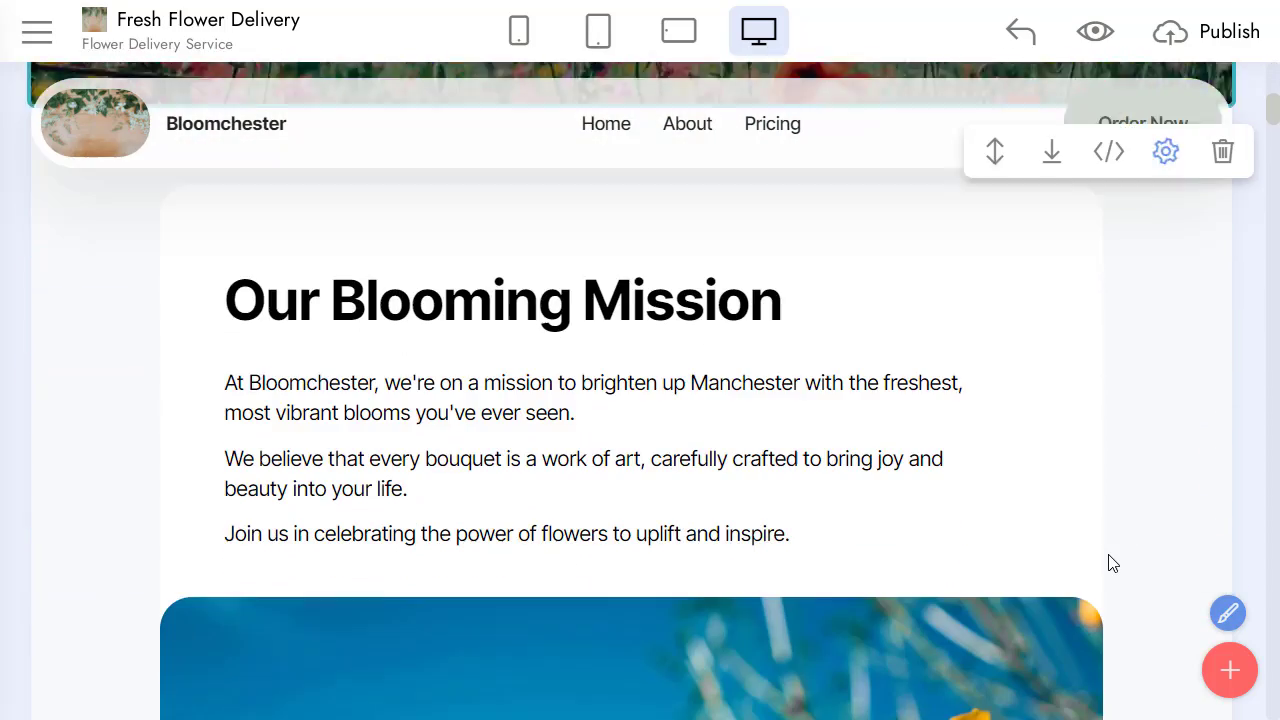
scroll(1112, 563, down, 10)
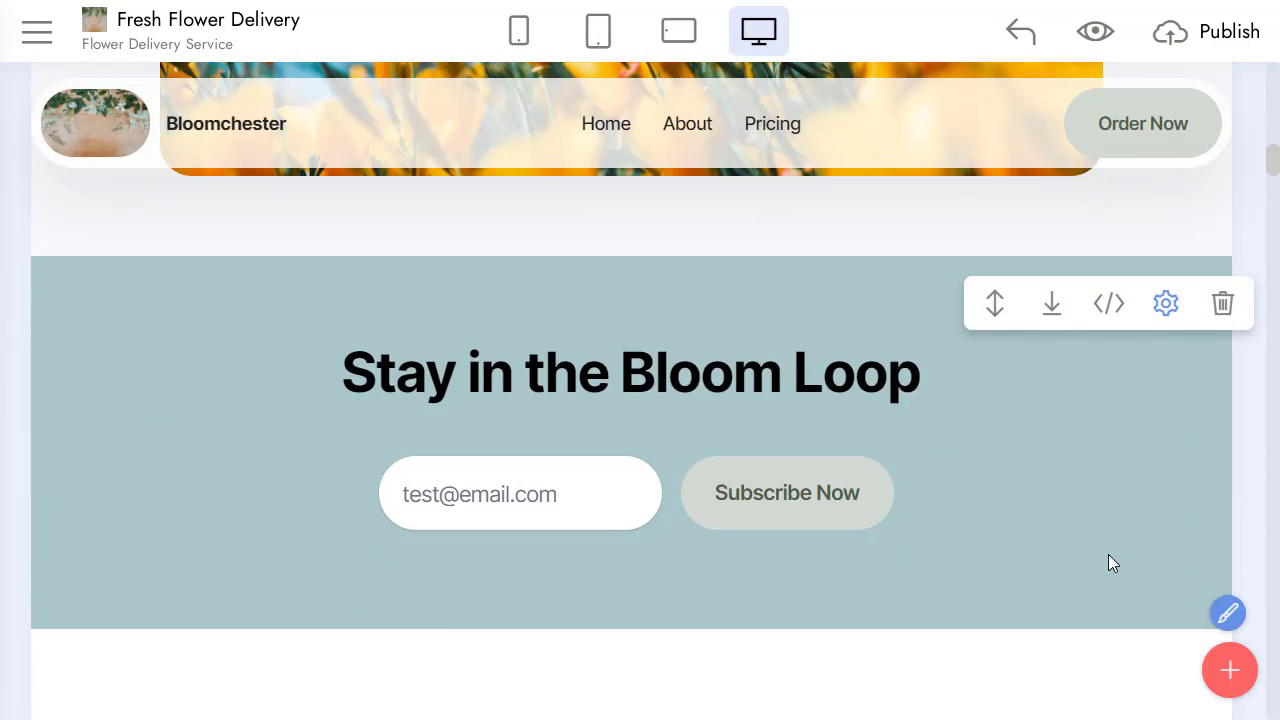
click(614, 493)
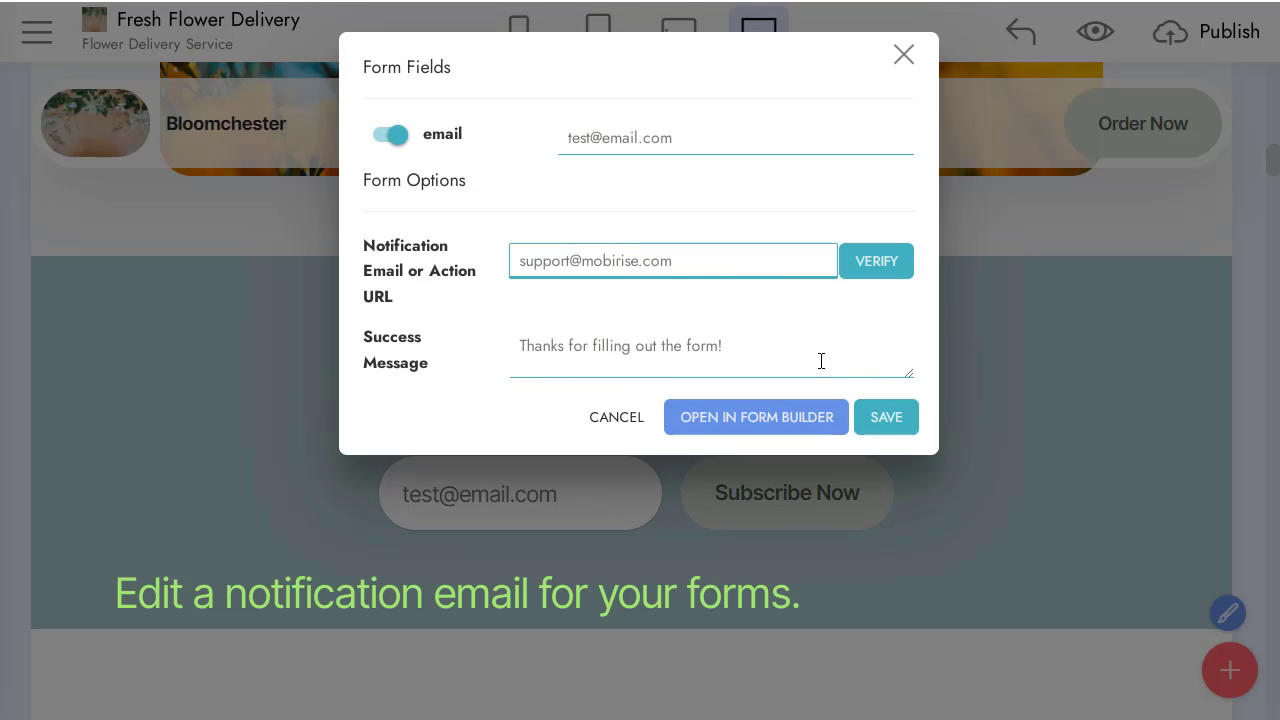
click(900, 428)
scroll(875, 436, down, 7)
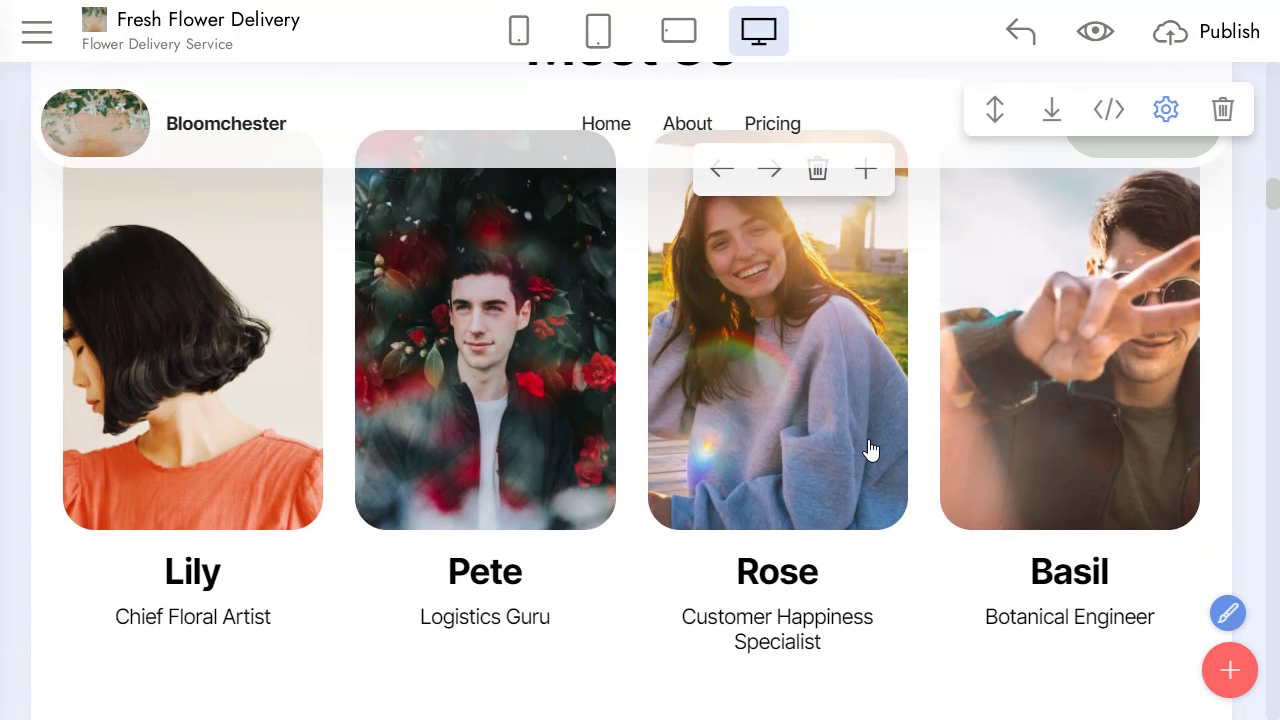
Step: Rename the first team member from Lily to Kate
scroll(870, 450, down, 1)
scroll(286, 486, up, 1)
double_click(195, 570)
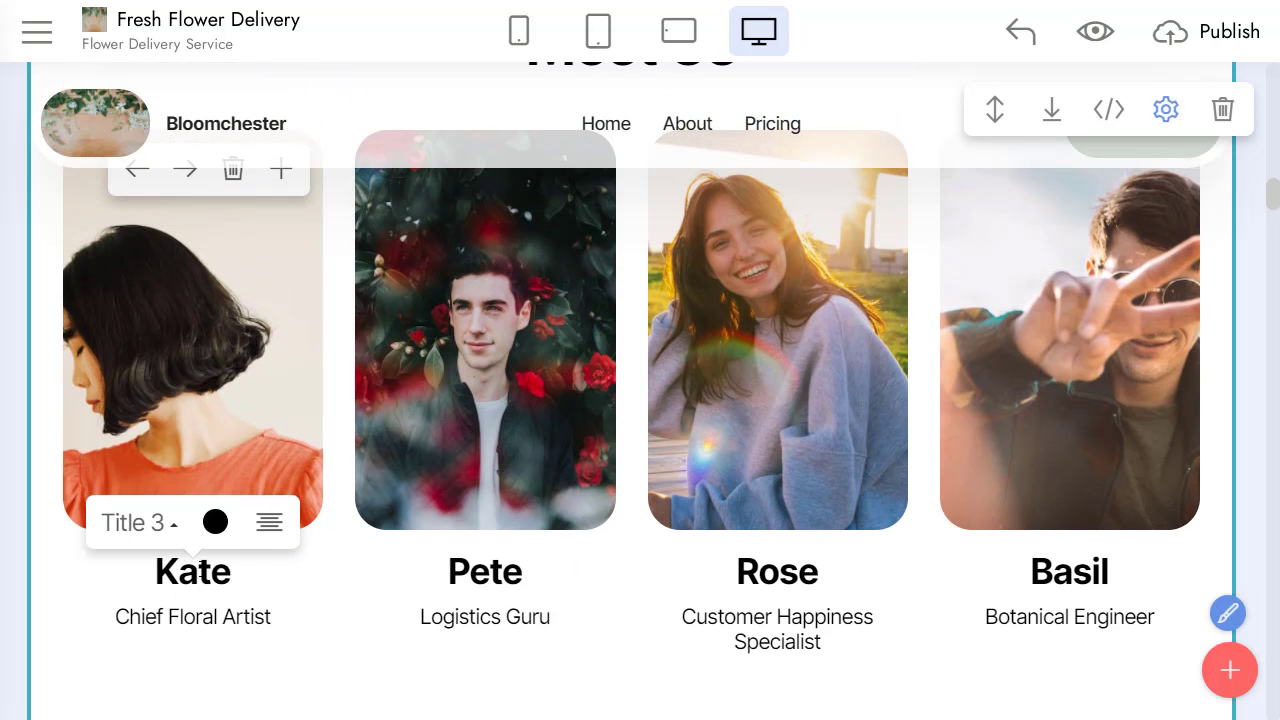
Step: Turn off the Position job titles in the team block's parameters
click(1166, 109)
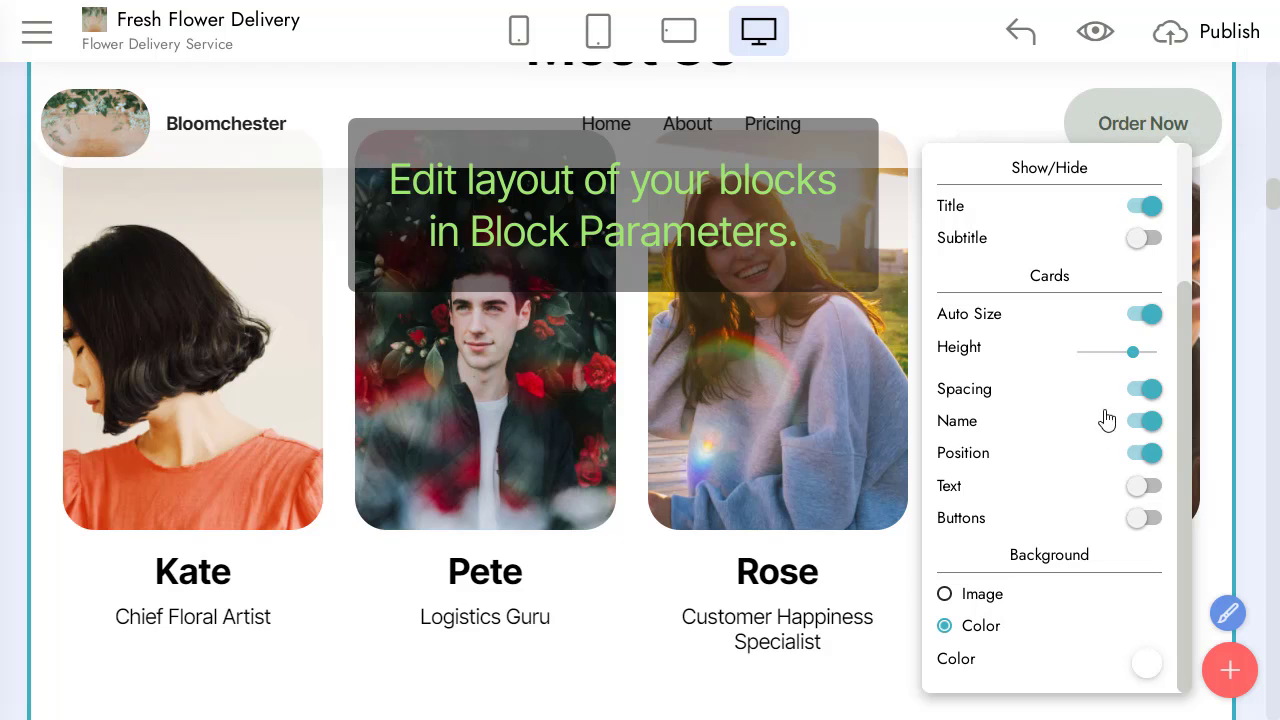
click(862, 620)
scroll(872, 592, down, 3)
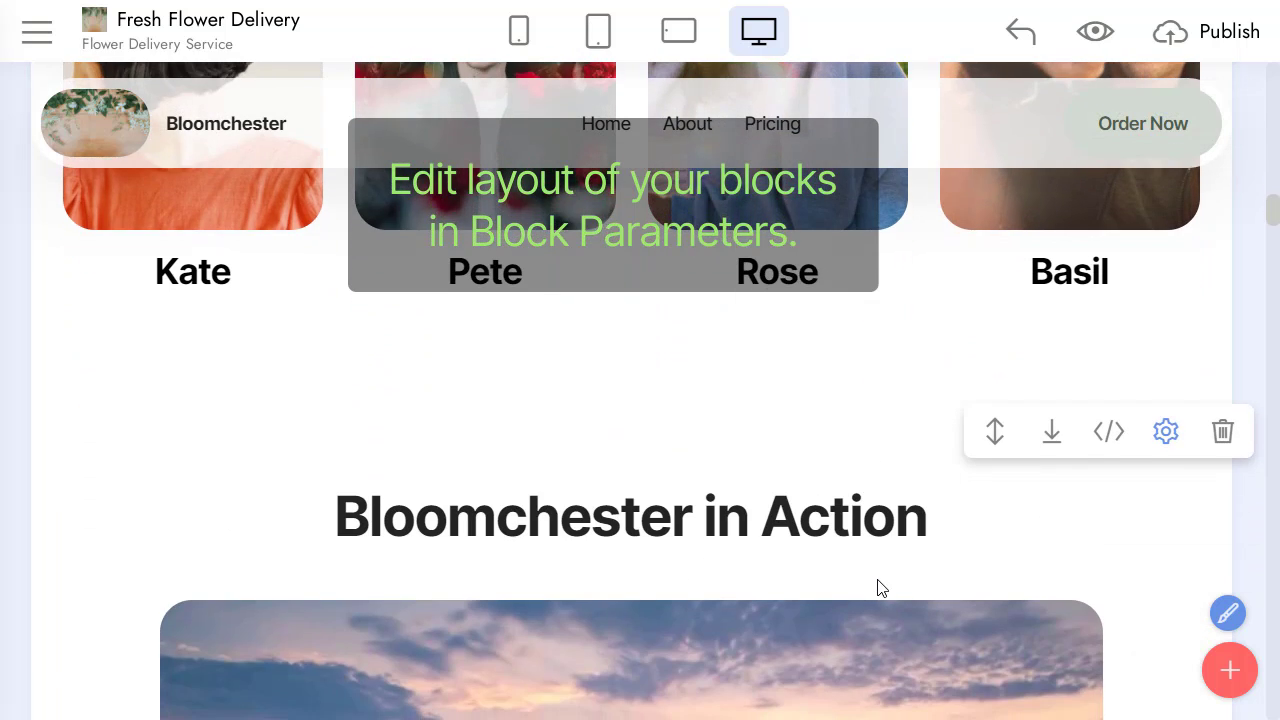
scroll(860, 500, up, 4)
Step: Move Basil's card one place left so it sits before Rose's
click(1014, 320)
click(1004, 222)
scroll(934, 366, down, 3)
scroll(886, 503, down, 5)
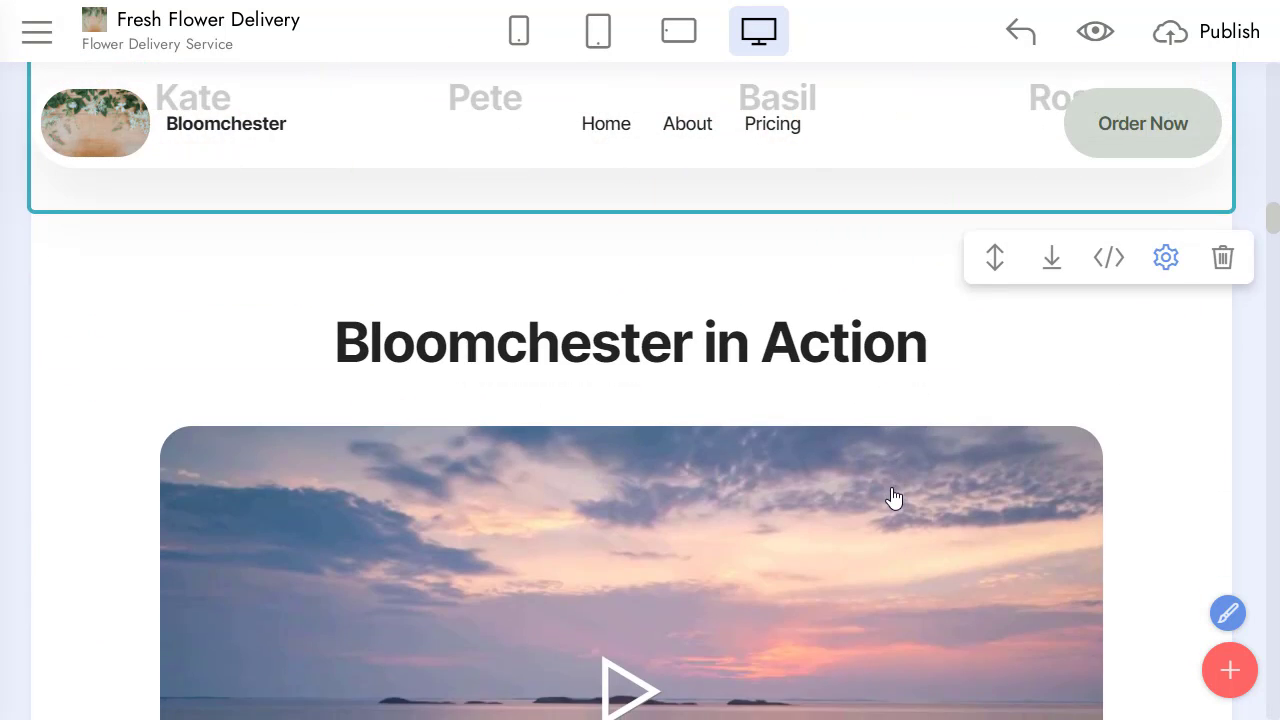
scroll(892, 488, down, 6)
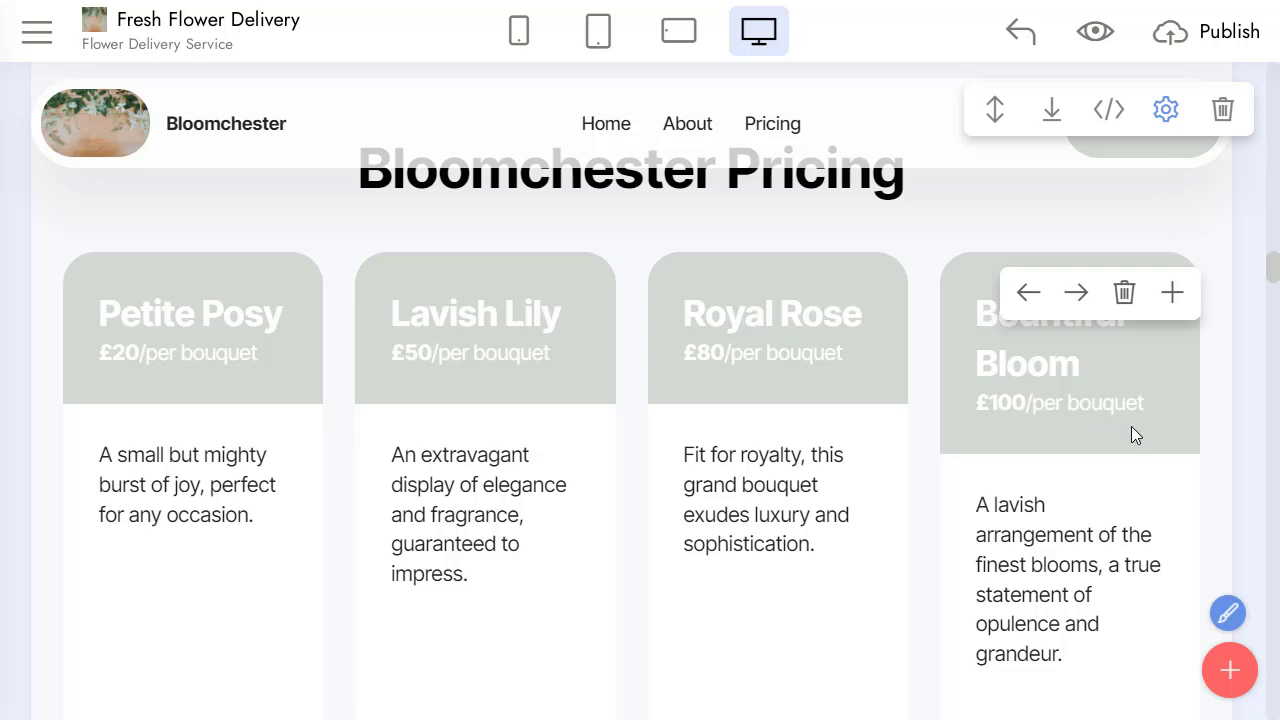
Step: Set the site's primary colour to red #f92c50 in Site Styles
click(1228, 614)
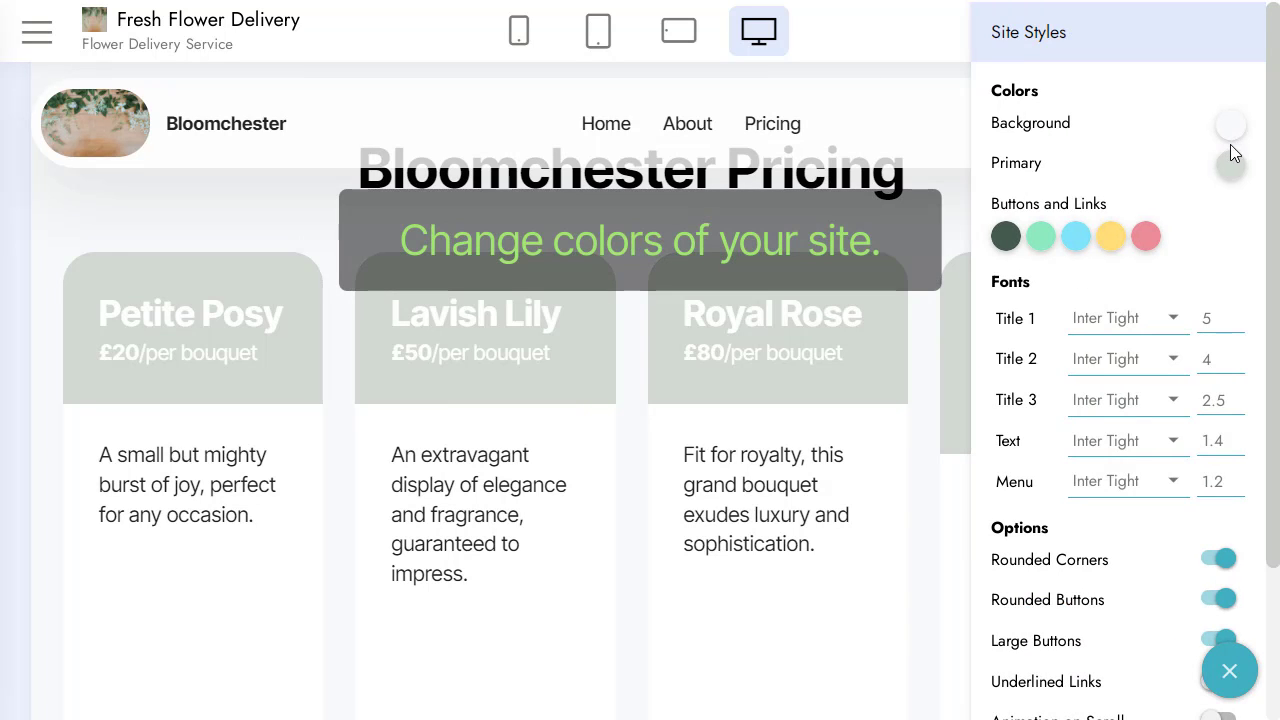
click(1231, 167)
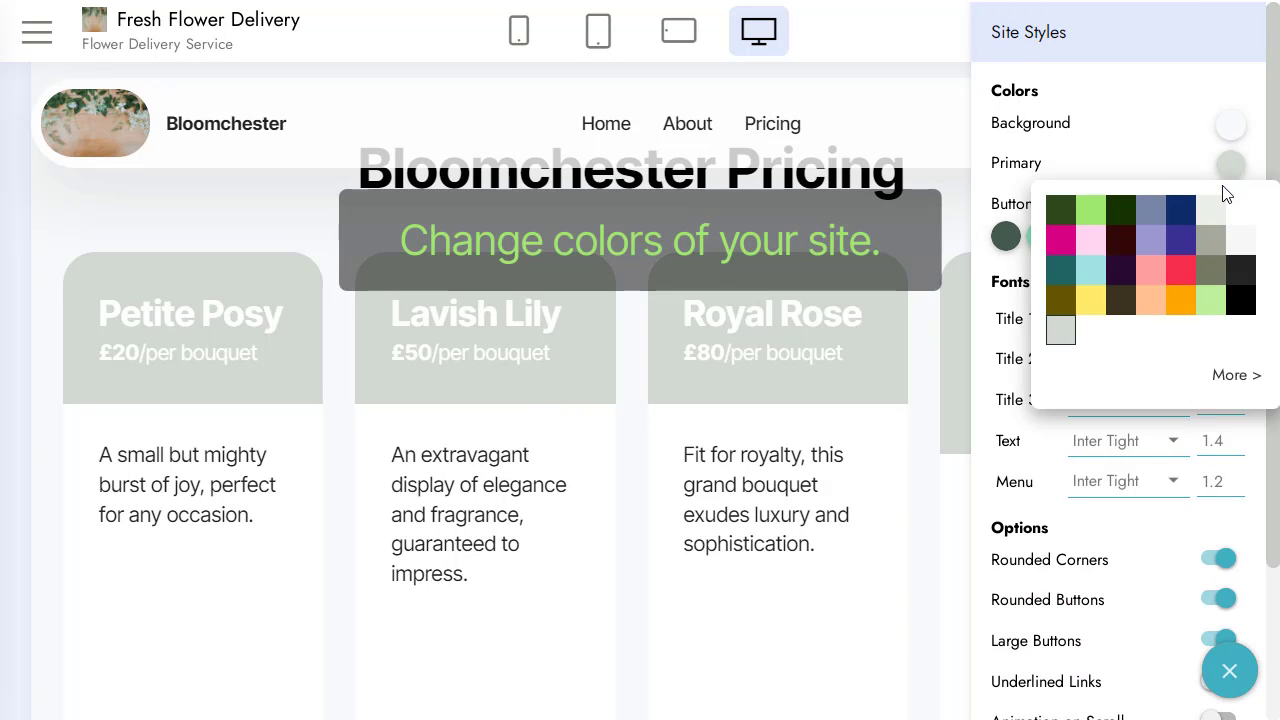
click(1180, 305)
click(1183, 280)
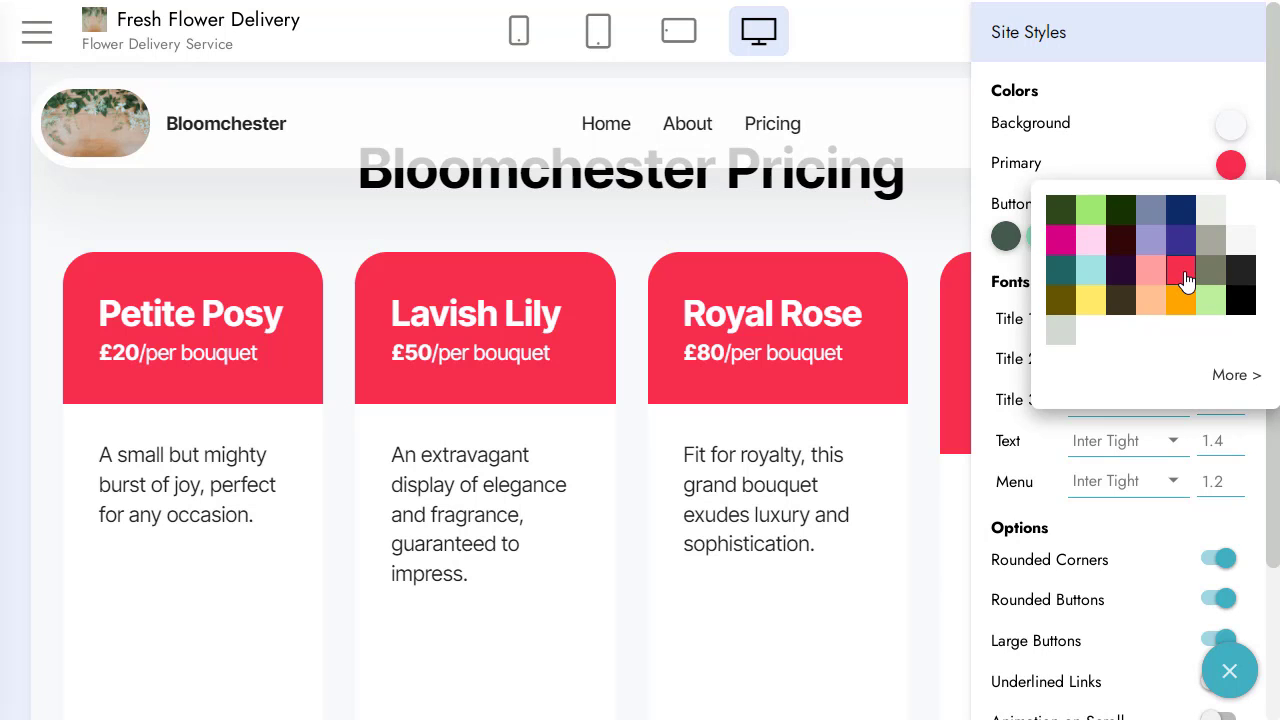
click(1235, 375)
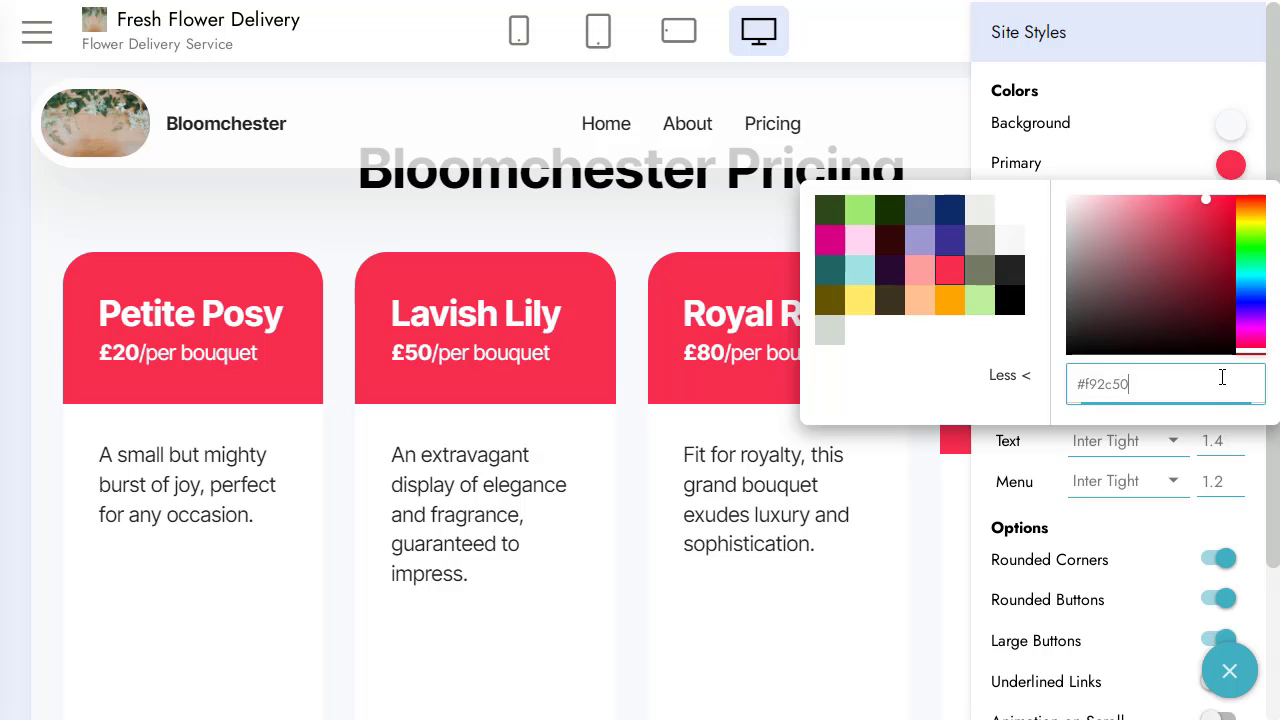
Step: Set the site background colour to light grey and close Site Styles
click(1233, 132)
click(1235, 136)
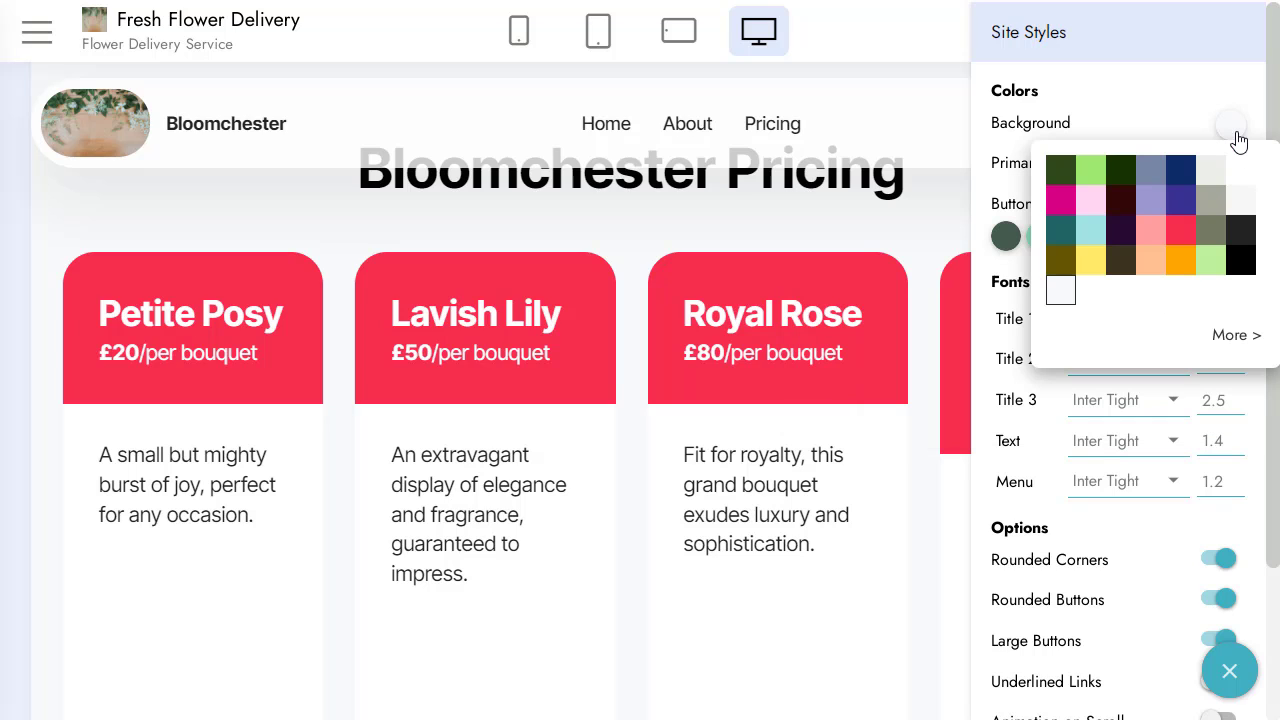
click(1211, 174)
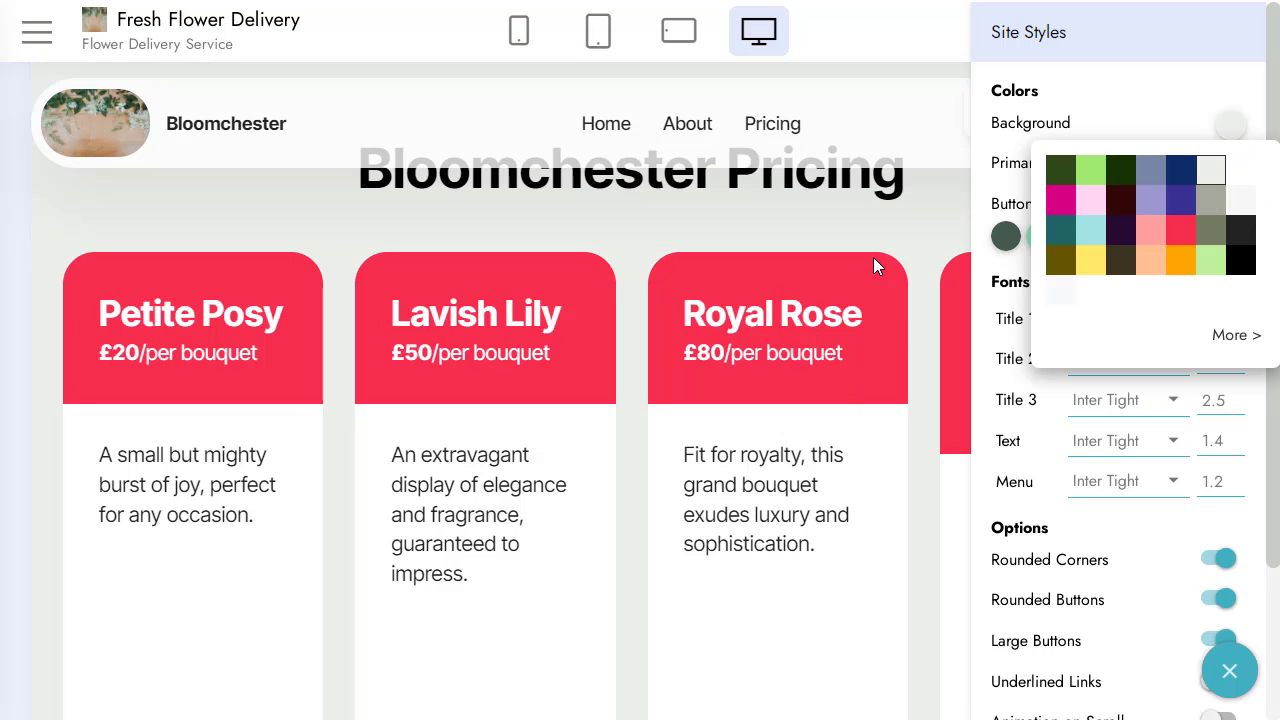
click(1229, 671)
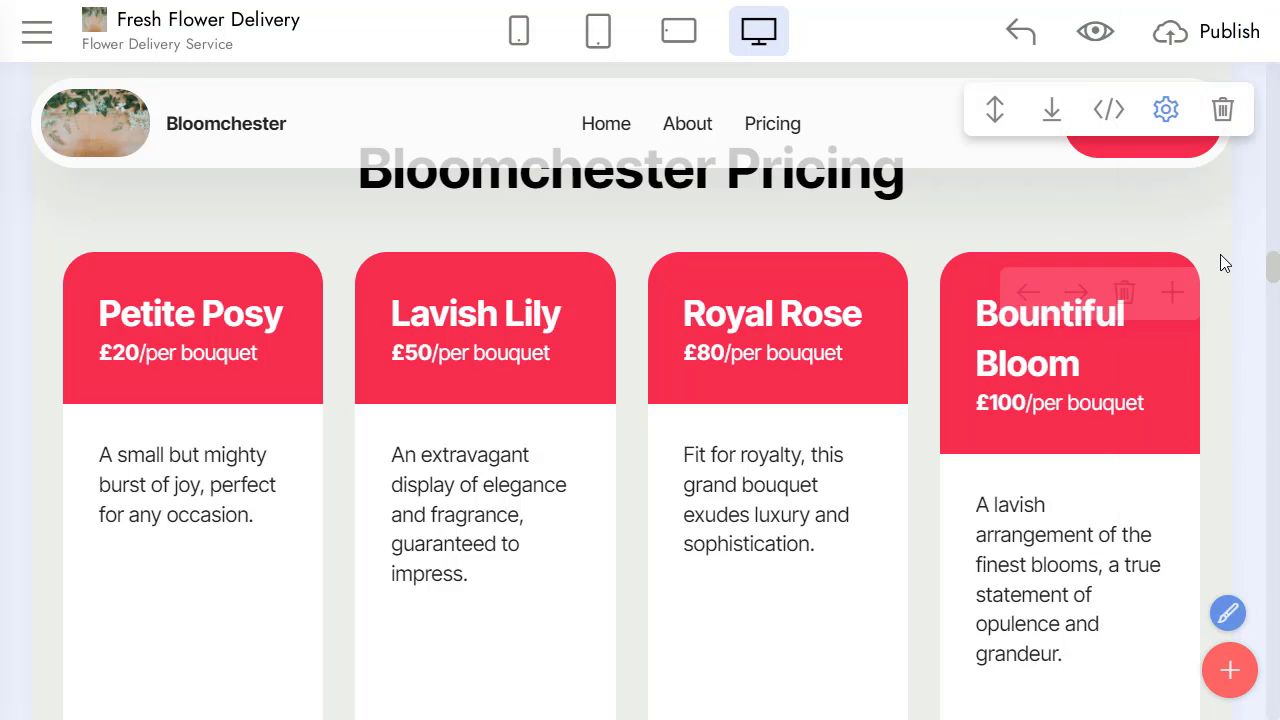
Step: Give the Ready to Bloom? section a white background colour
scroll(1220, 253, up, 2)
scroll(1210, 330, down, 9)
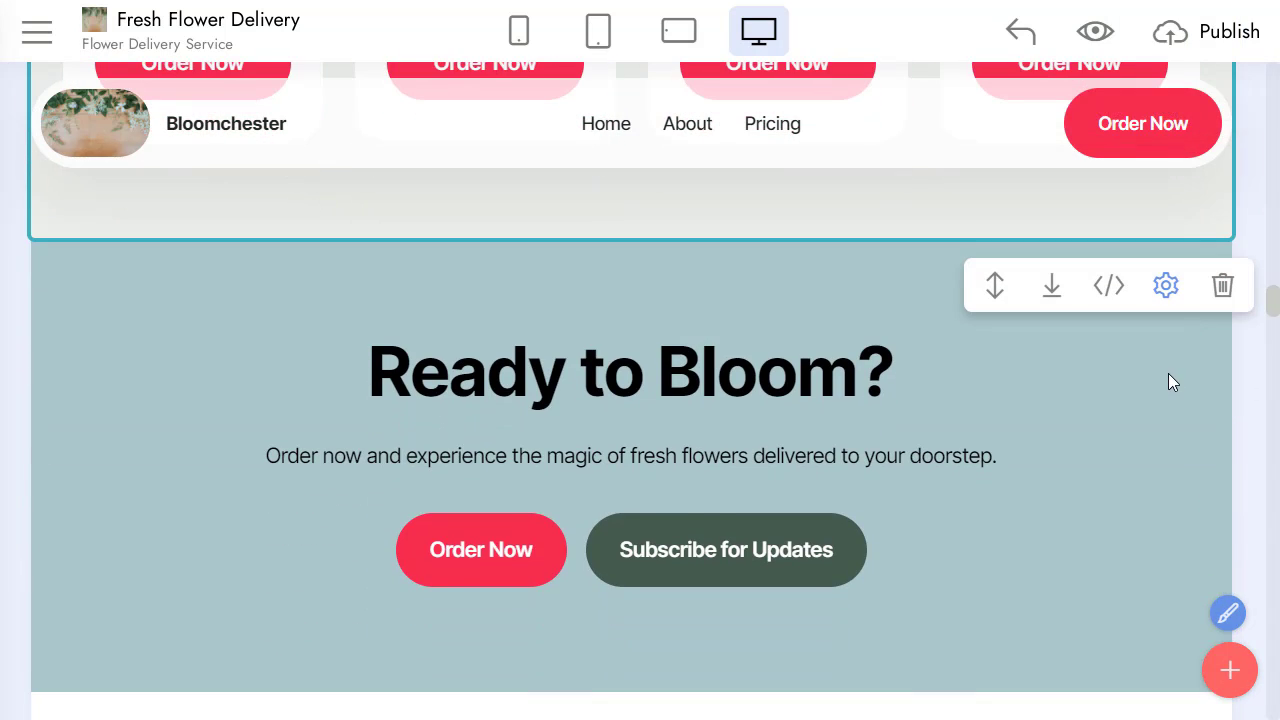
click(1165, 286)
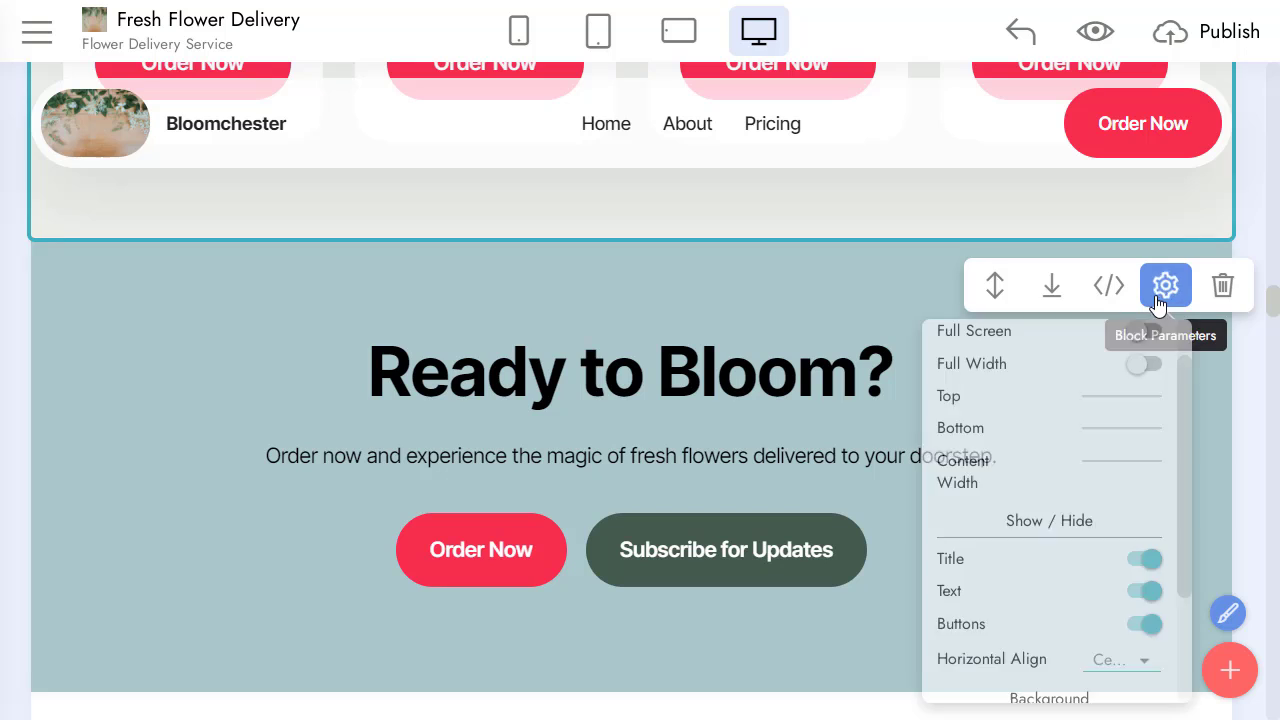
scroll(1137, 552, down, 2)
click(1146, 674)
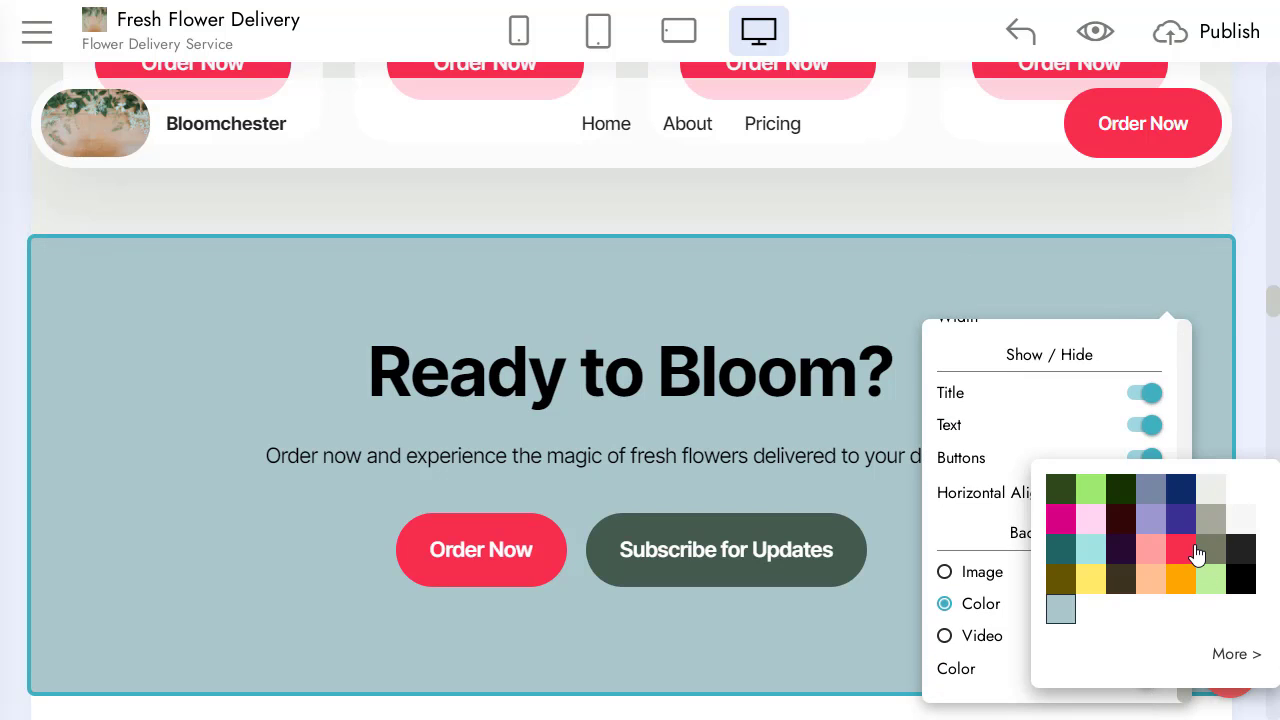
click(1241, 490)
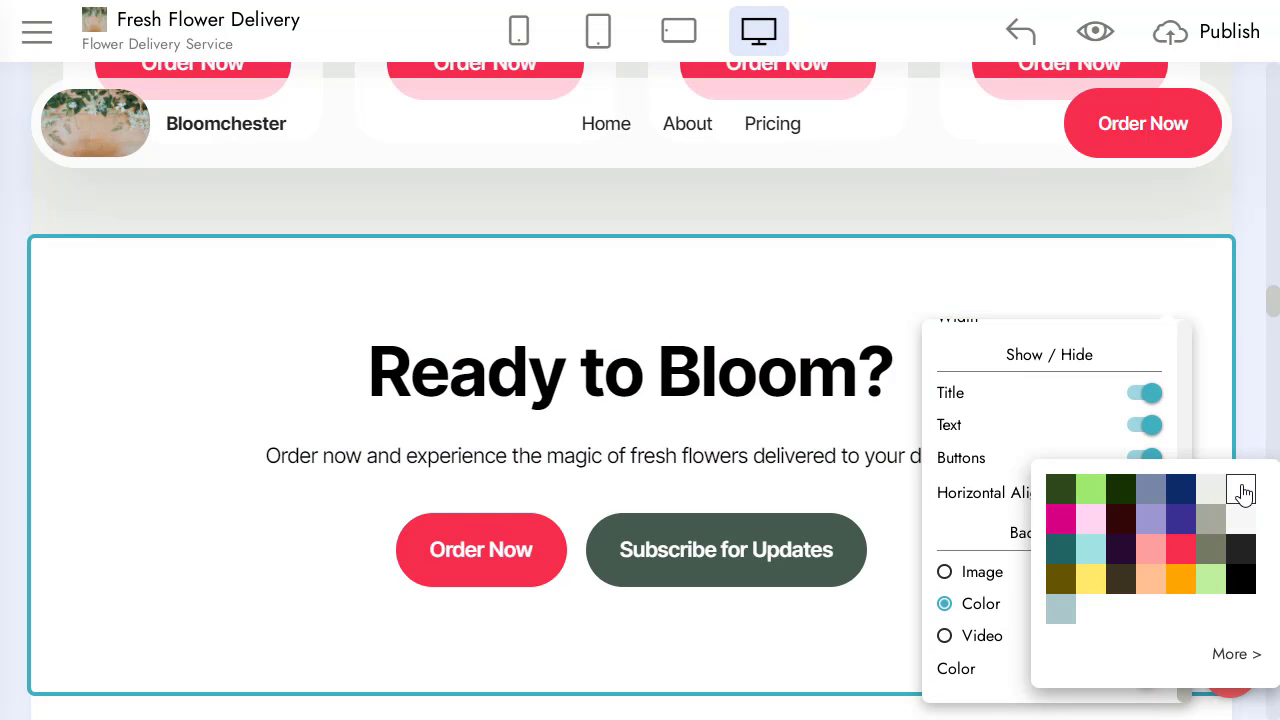
click(870, 422)
Step: Colour the 100%, 24/7 and 500+ stat numbers red
scroll(900, 425, down, 4)
click(975, 407)
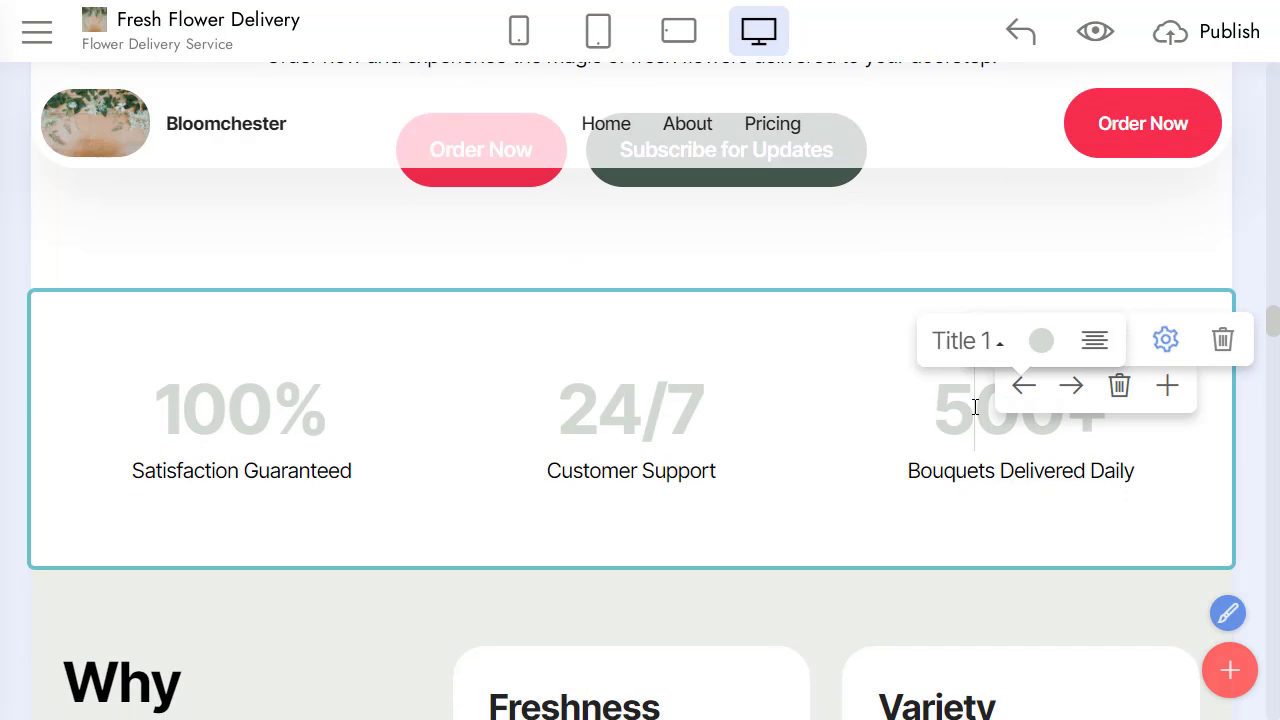
click(1054, 348)
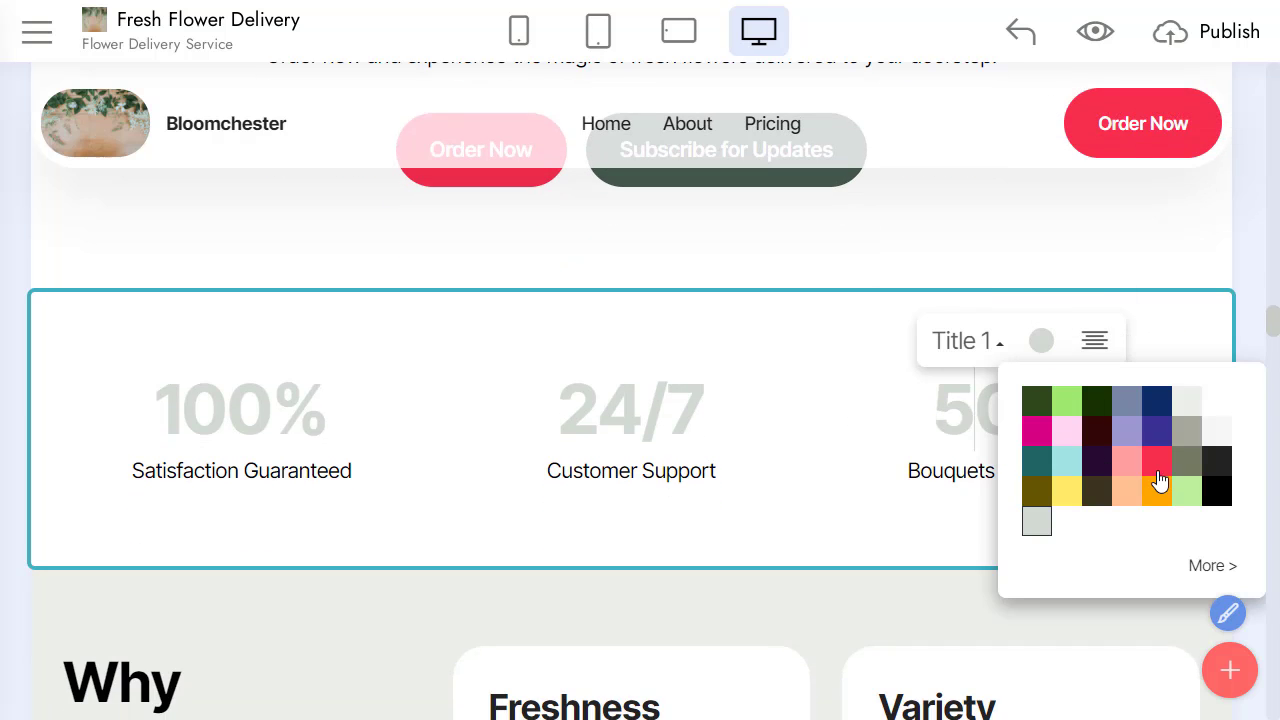
click(1158, 480)
click(829, 349)
scroll(834, 349, down, 3)
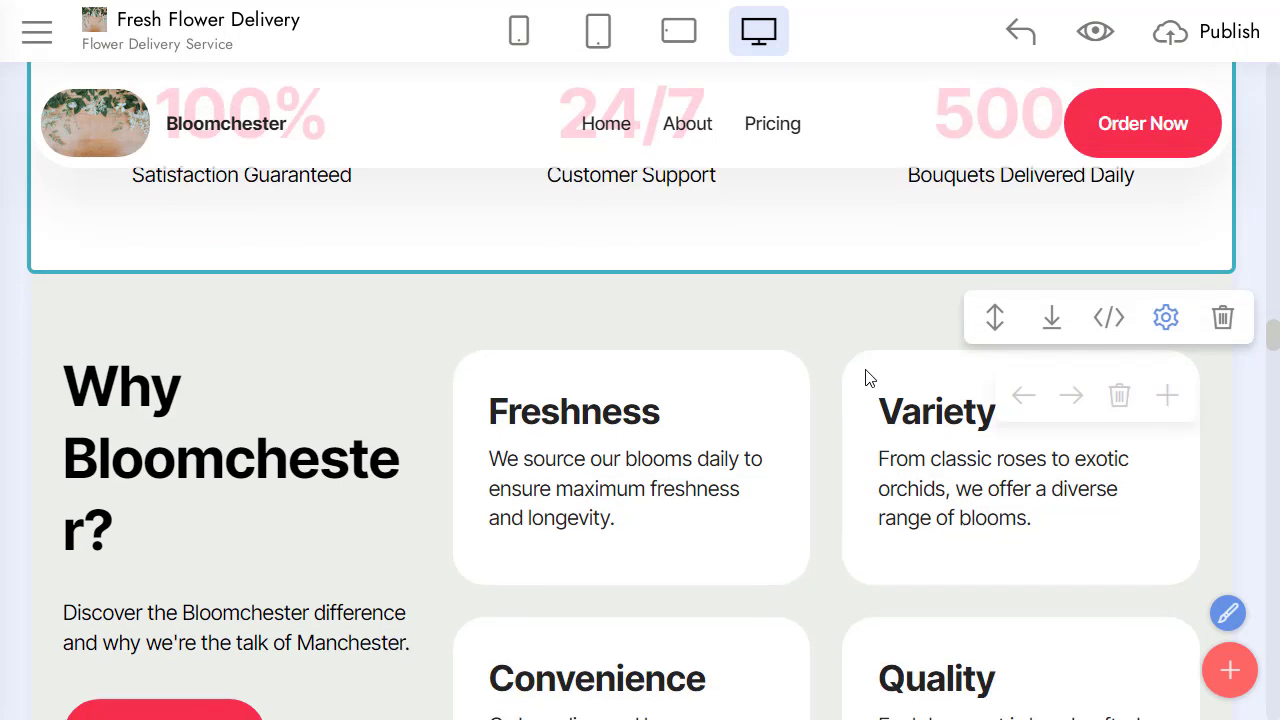
scroll(868, 378, down, 1)
Step: Change the Why Bloomchester? heading to 'About us'
triple_click(278, 366)
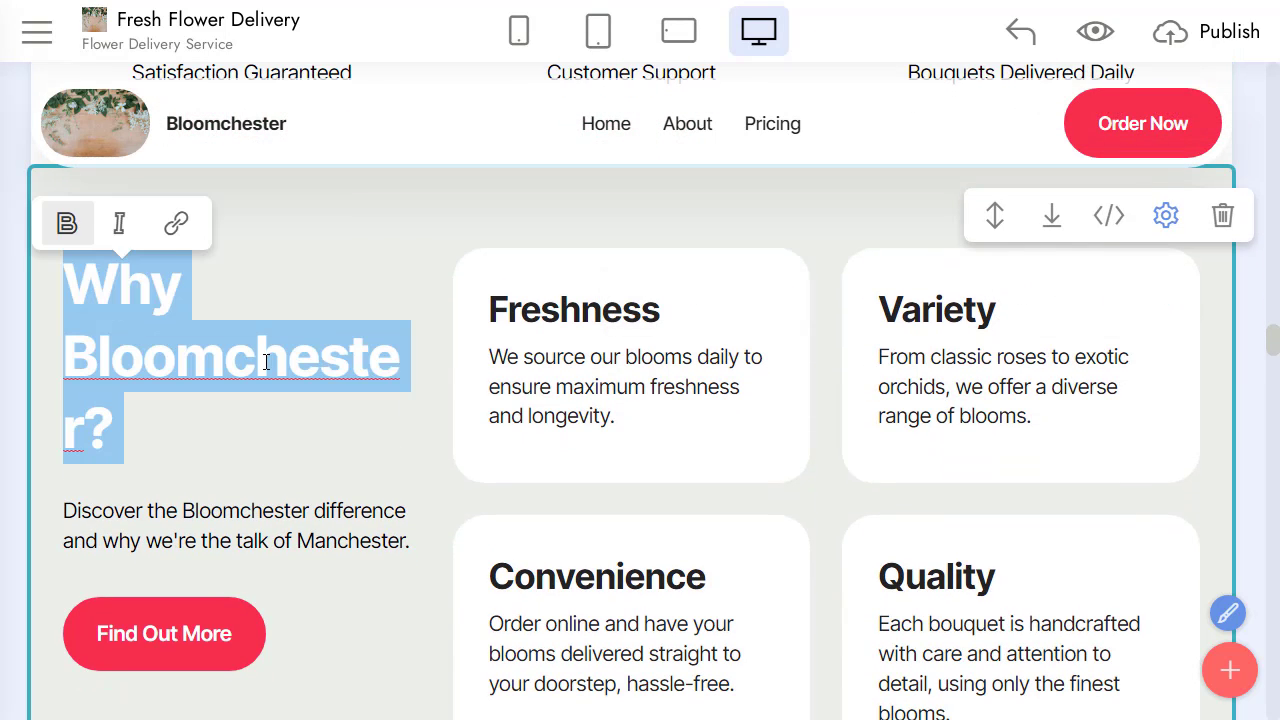
text(A)
click(357, 363)
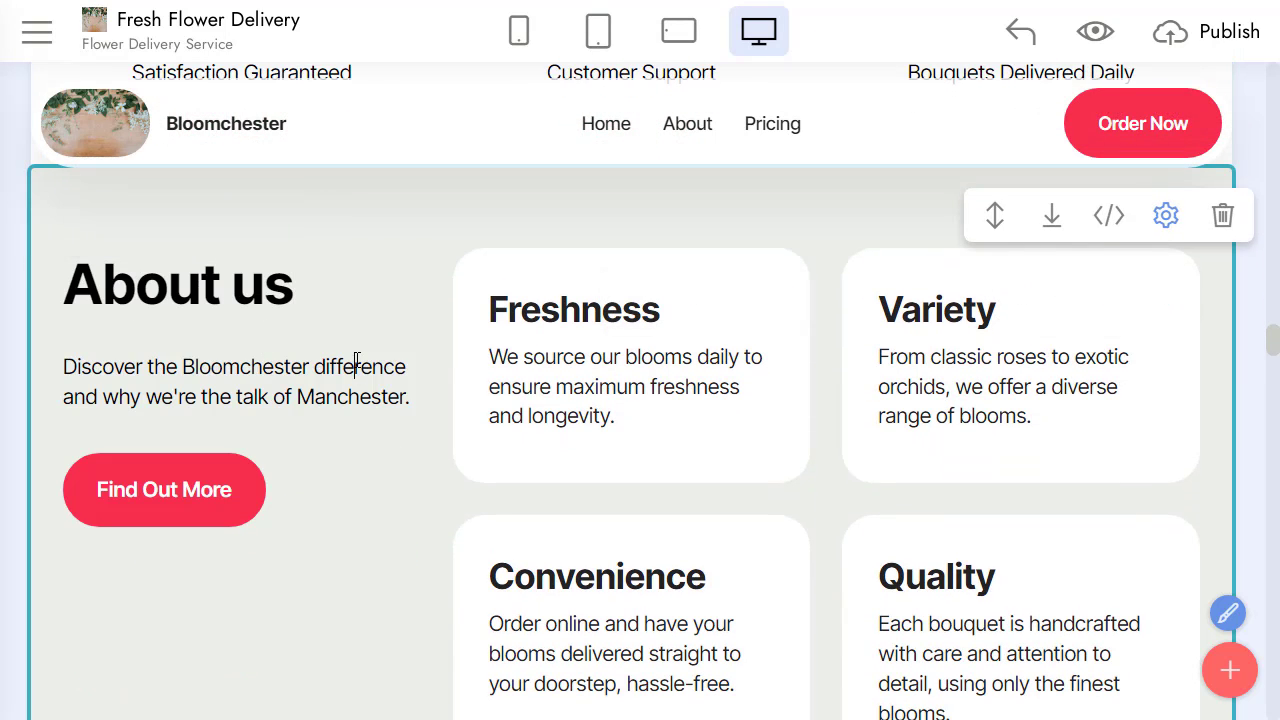
scroll(506, 331, down, 7)
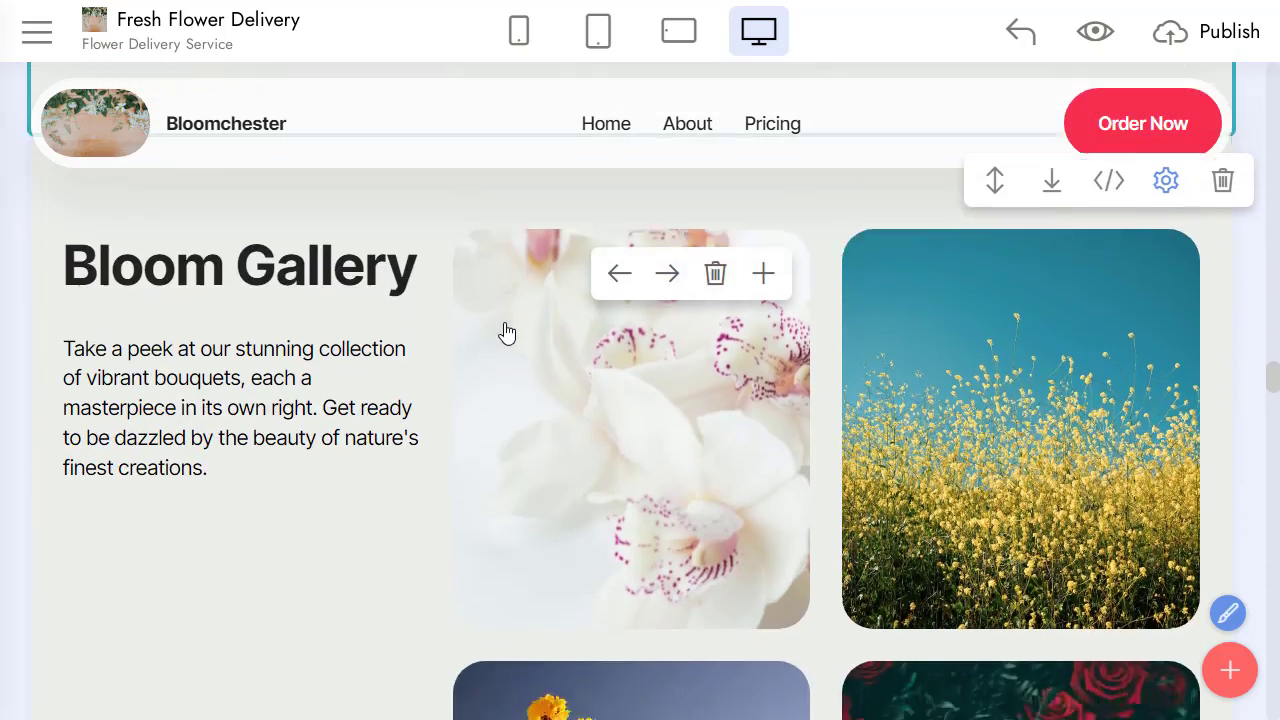
scroll(504, 334, down, 6)
scroll(723, 350, up, 3)
scroll(722, 346, up, 3)
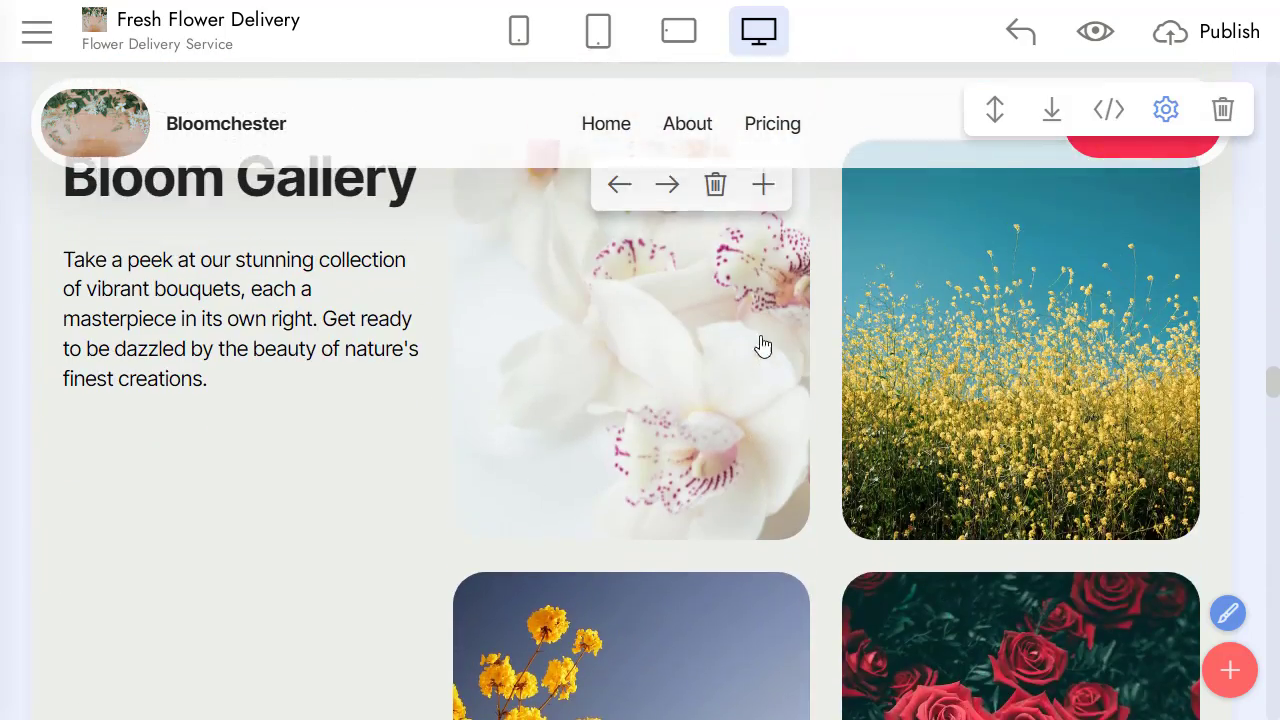
Step: Add a lavender photo from the free online library, searched as 'flowers', to the Bloom Gallery
click(763, 205)
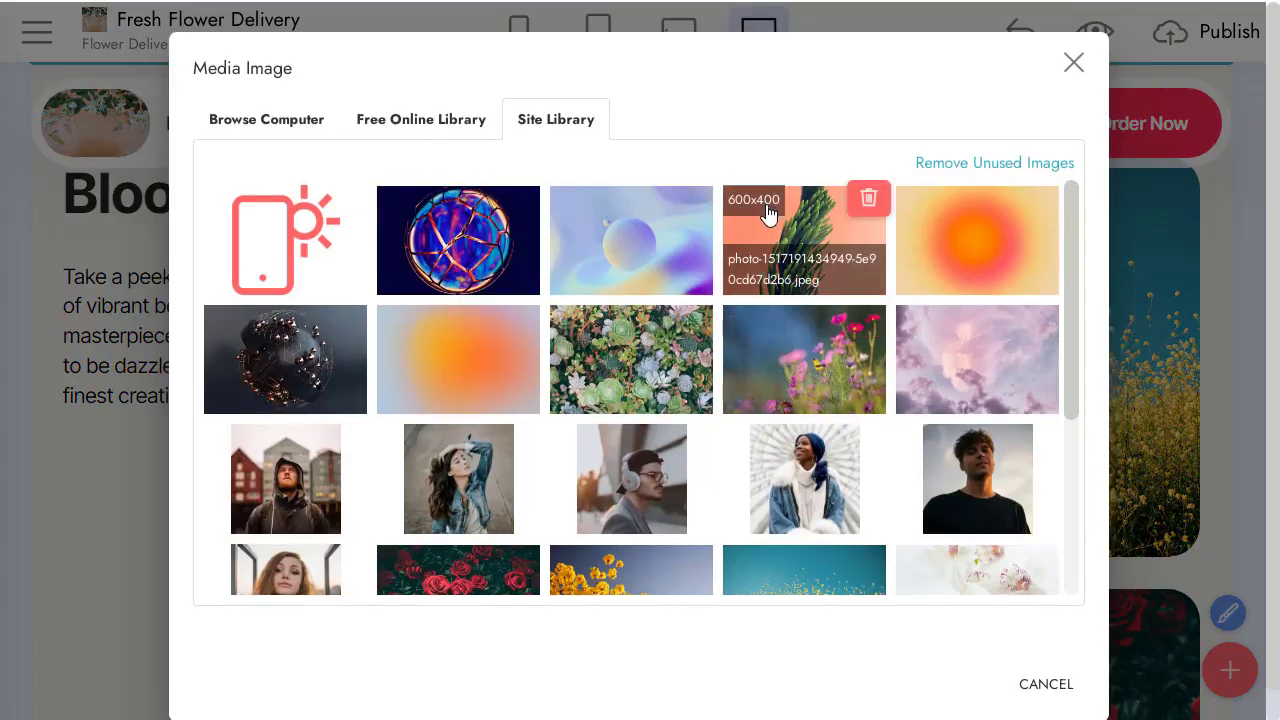
click(406, 124)
click(357, 170)
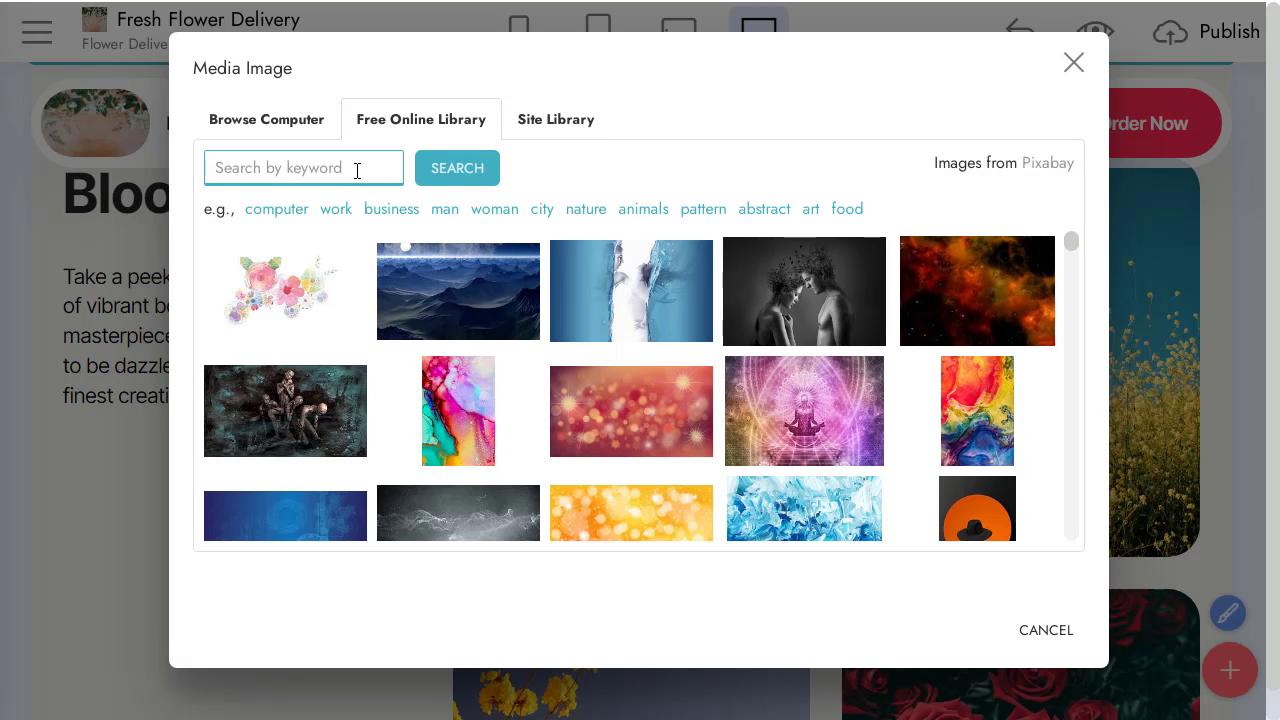
text(flowers)
key(Return)
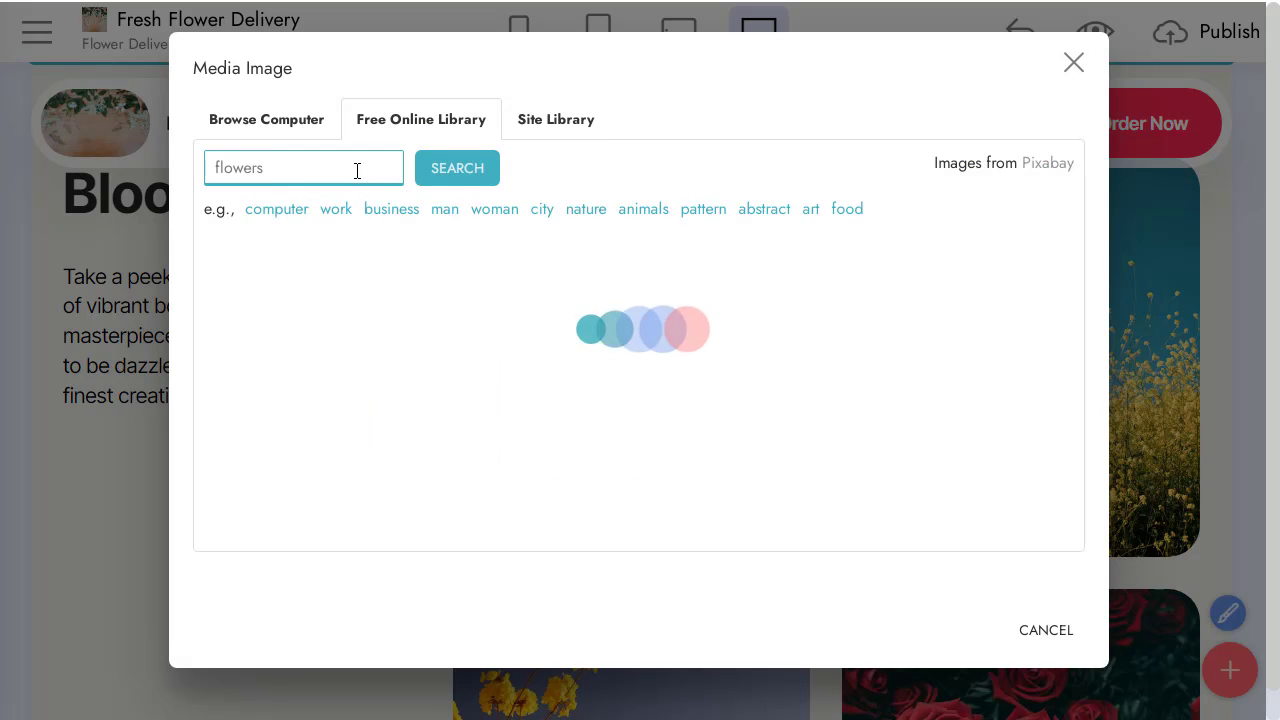
scroll(307, 328, down, 6)
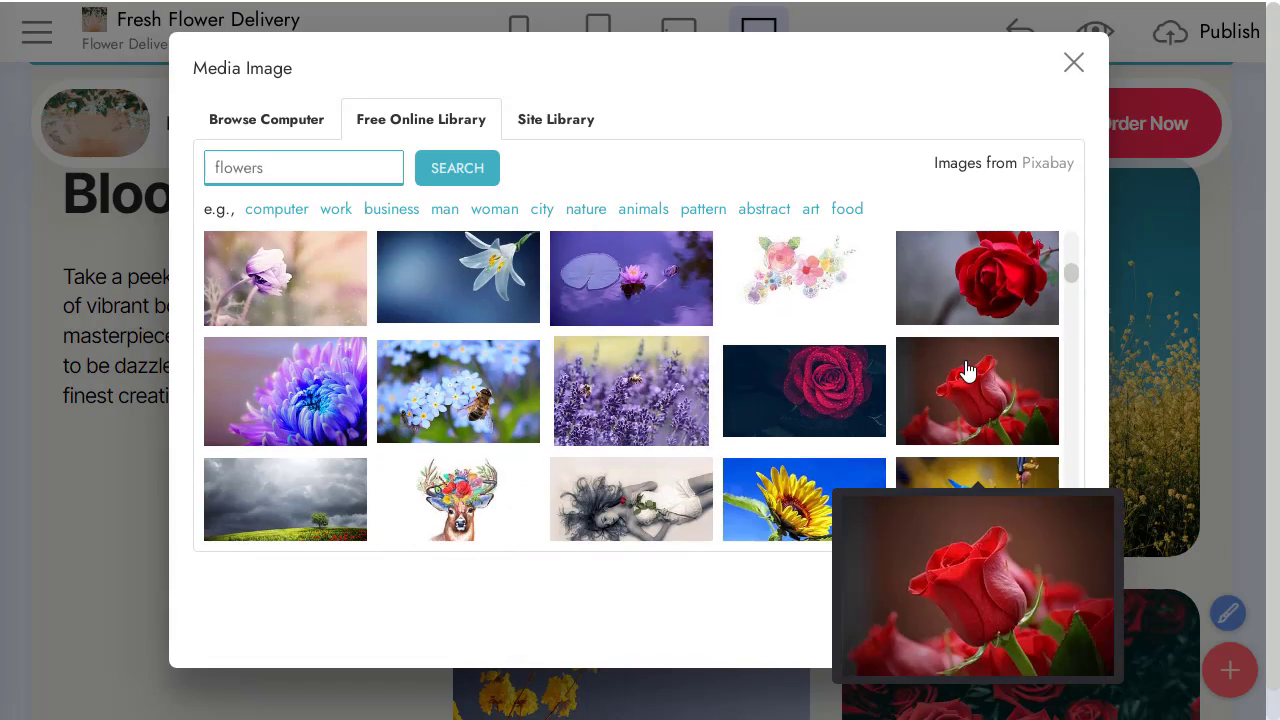
click(612, 402)
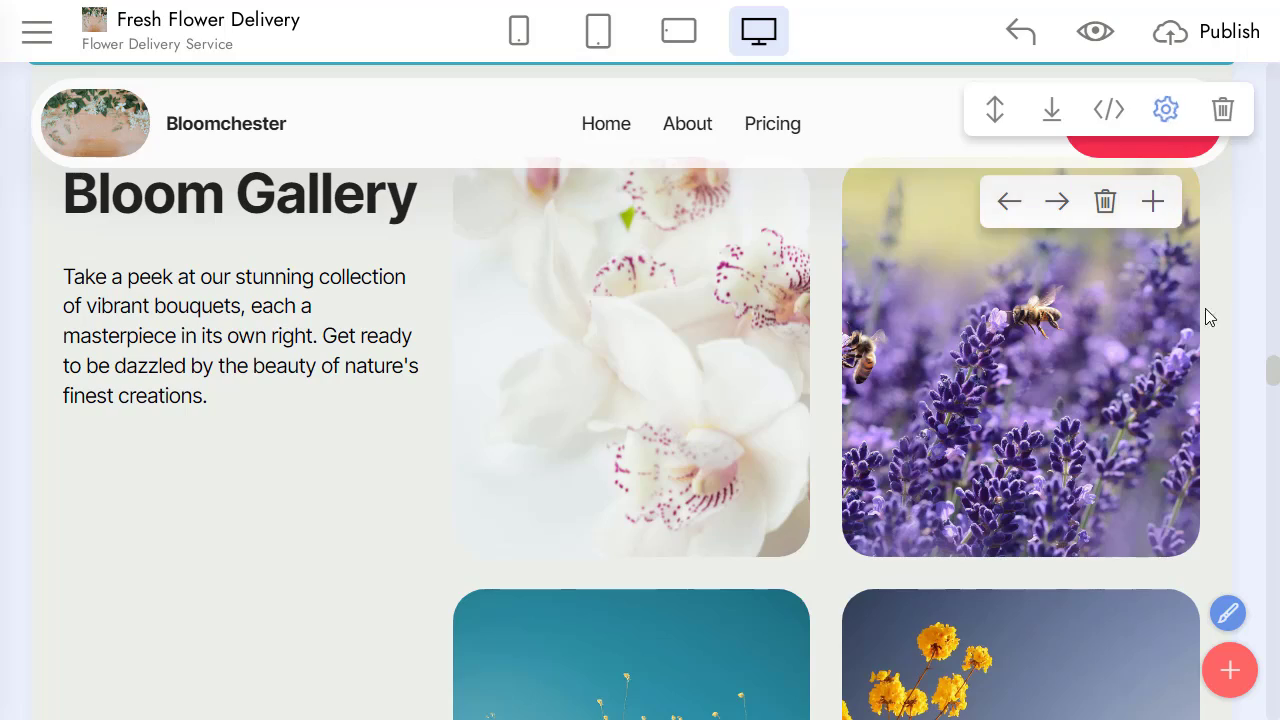
Step: Remove the red roses image from the Bloom Gallery
scroll(1227, 297, up, 1)
scroll(1227, 297, down, 8)
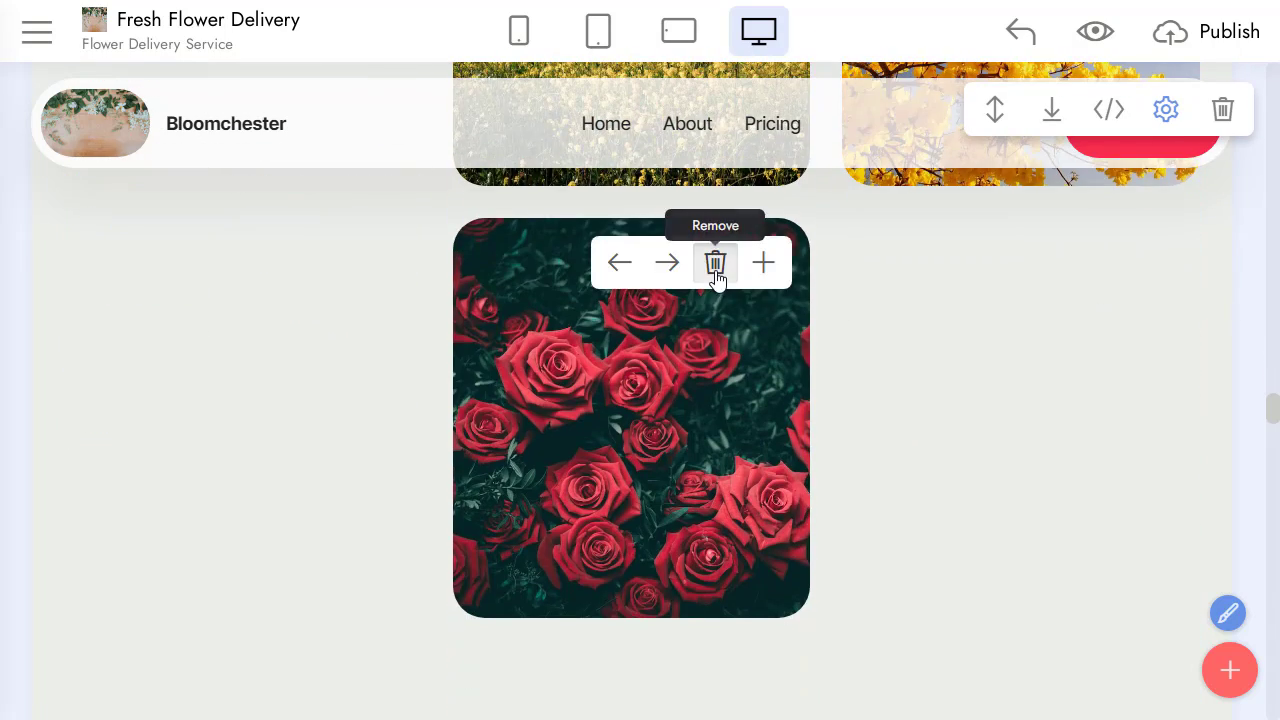
click(717, 263)
Step: Delete the Bloomchester Blog block from the page
scroll(790, 300, down, 2)
scroll(628, 300, up, 1)
click(628, 300)
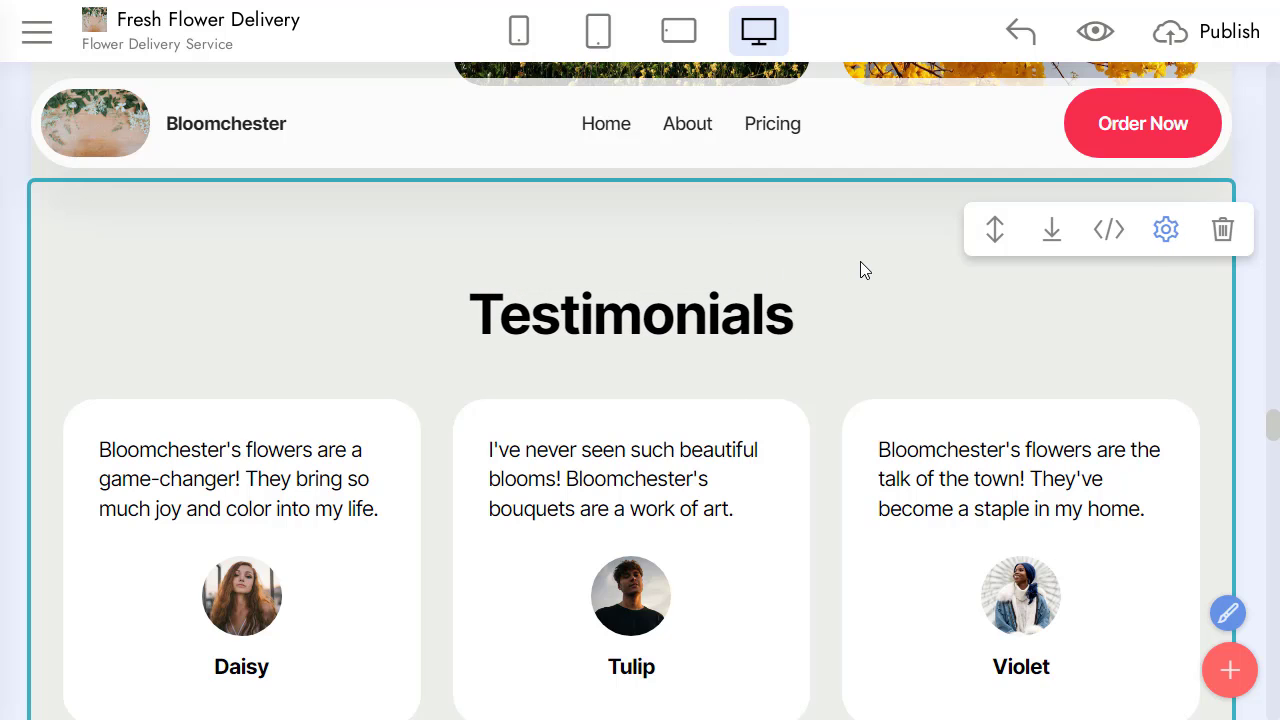
scroll(860, 270, down, 9)
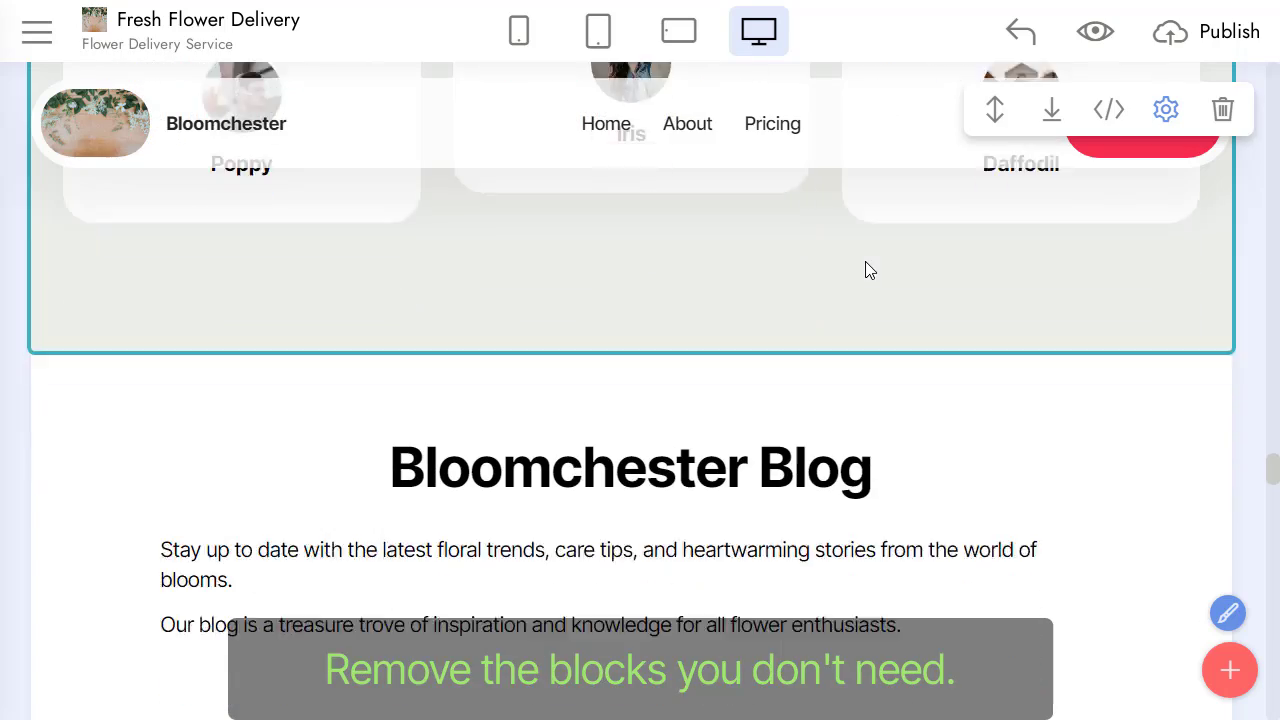
scroll(868, 270, down, 5)
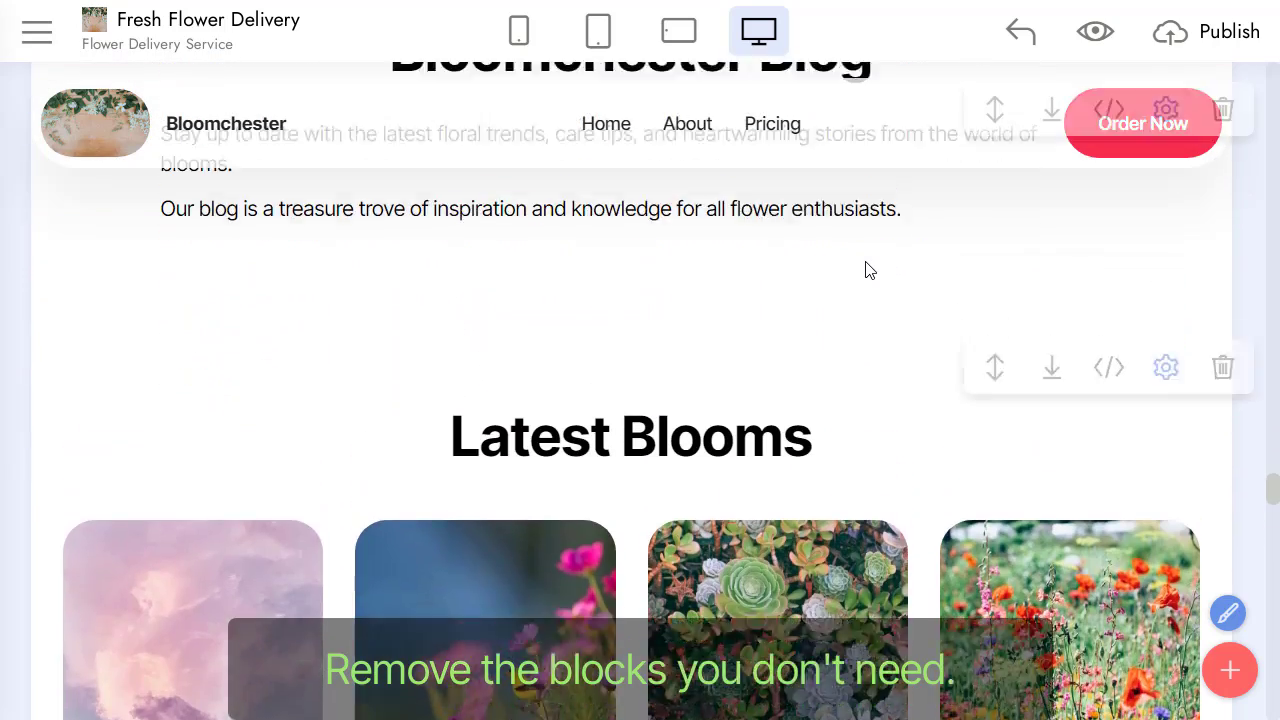
scroll(868, 270, up, 4)
click(957, 363)
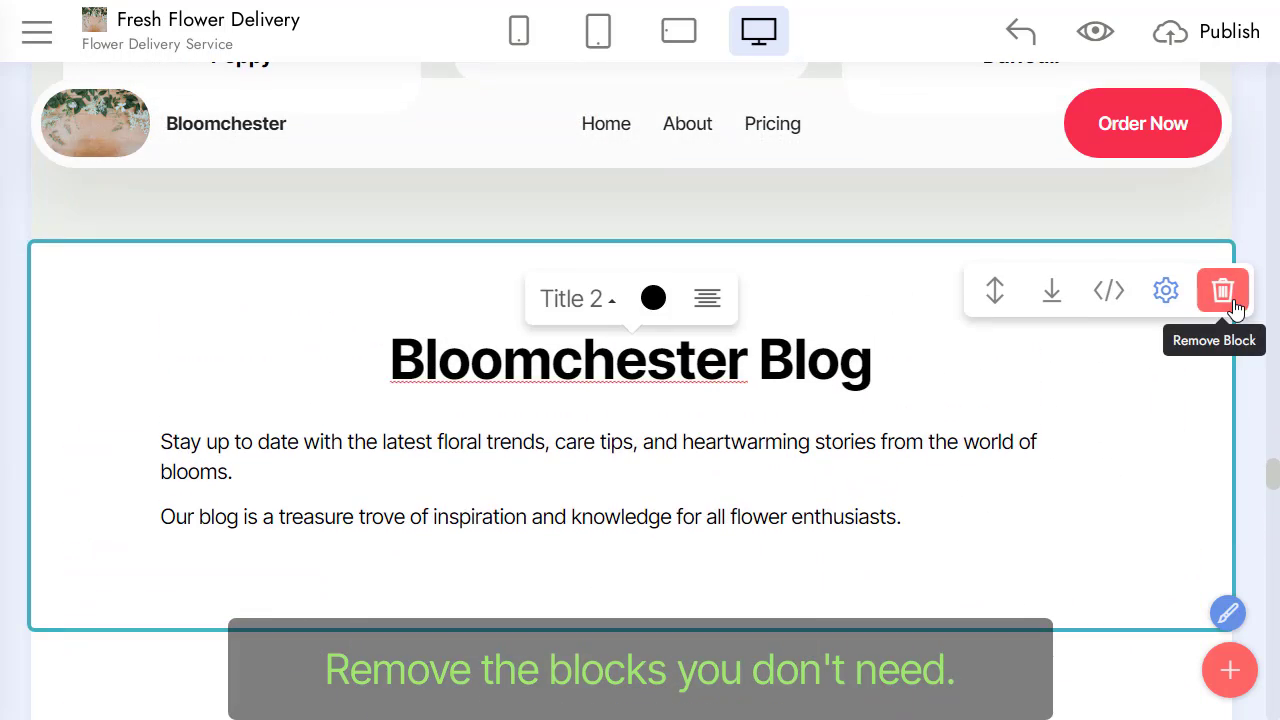
click(1233, 305)
Step: Trim Our Happy Customers to four images laid out in 4 columns
scroll(990, 368, down, 4)
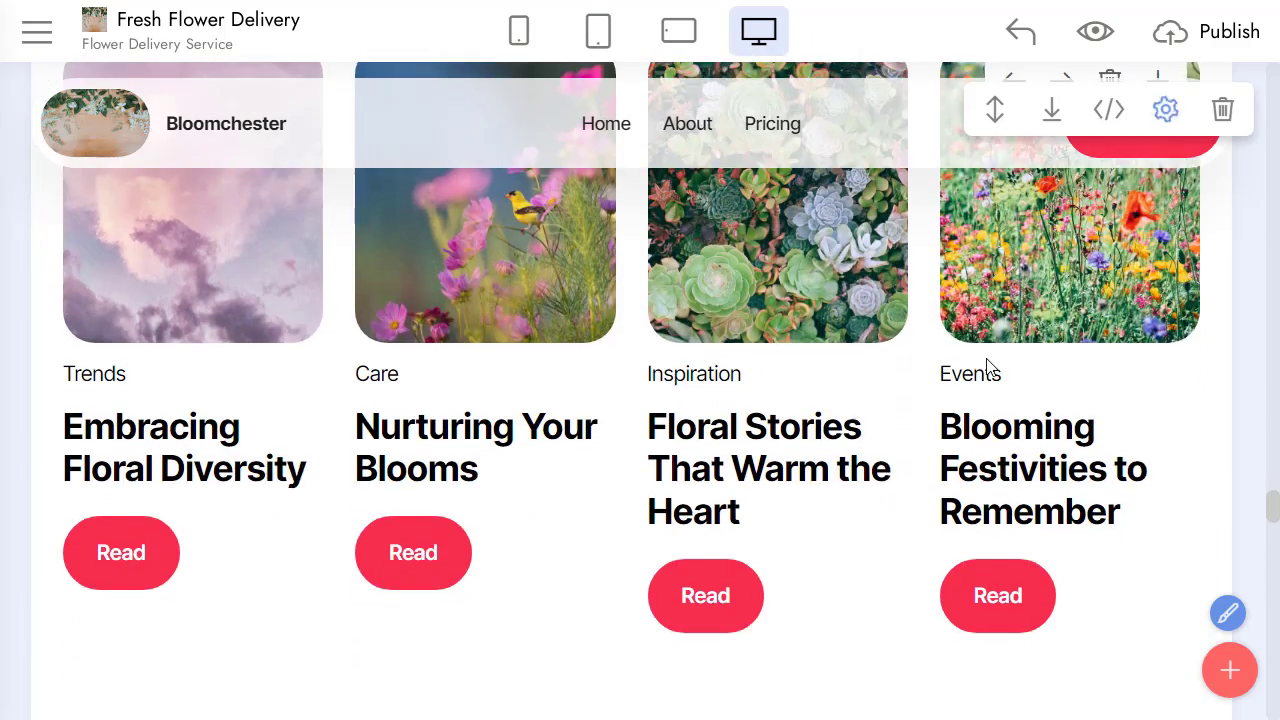
scroll(975, 372, down, 10)
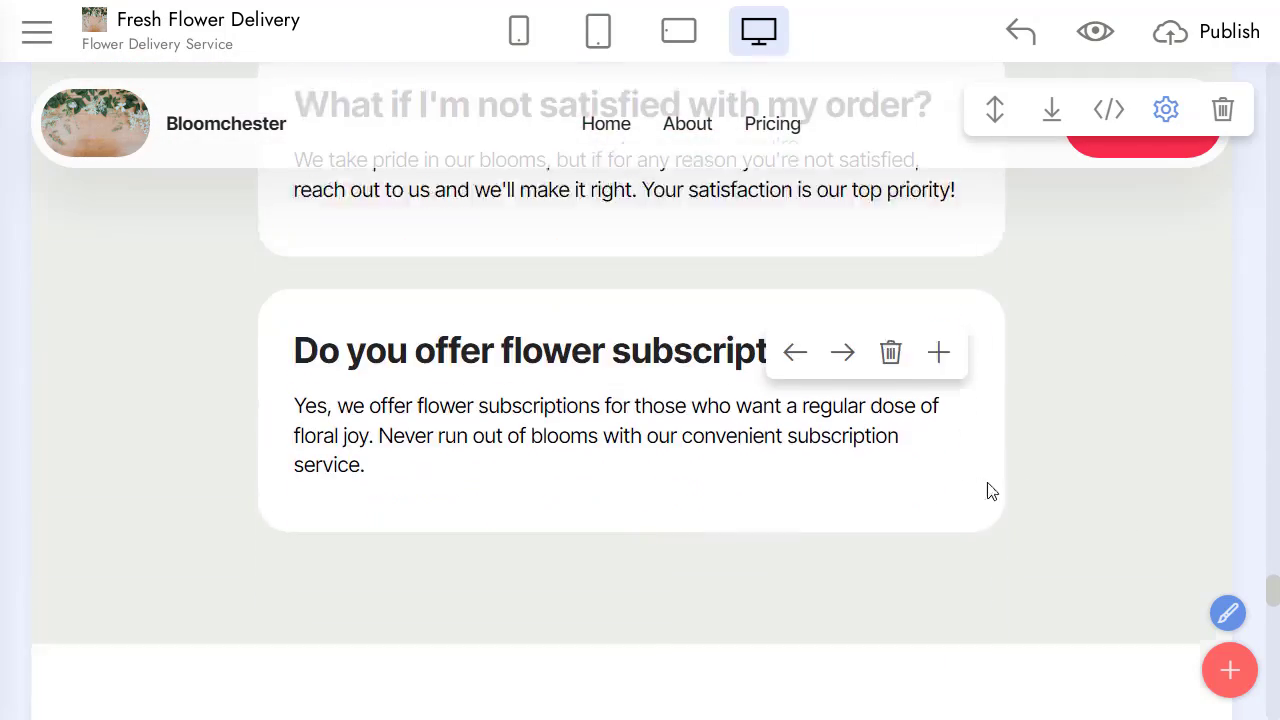
scroll(1069, 449, down, 8)
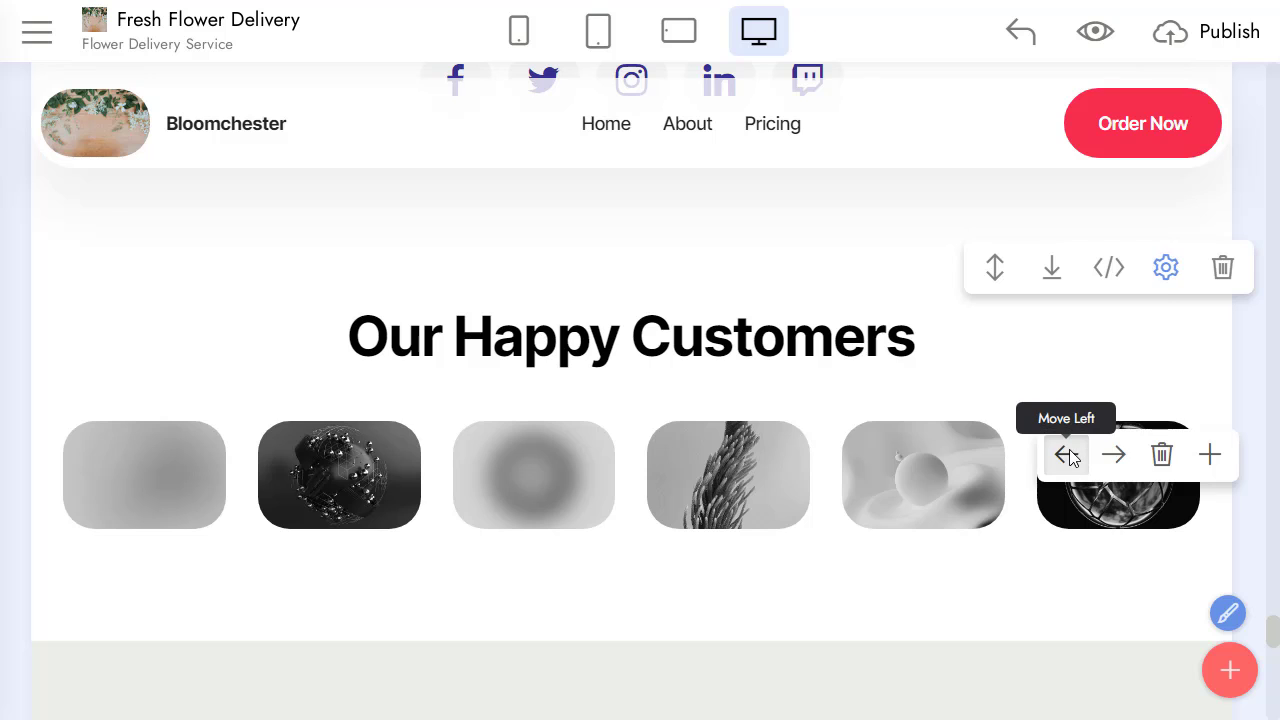
click(1160, 455)
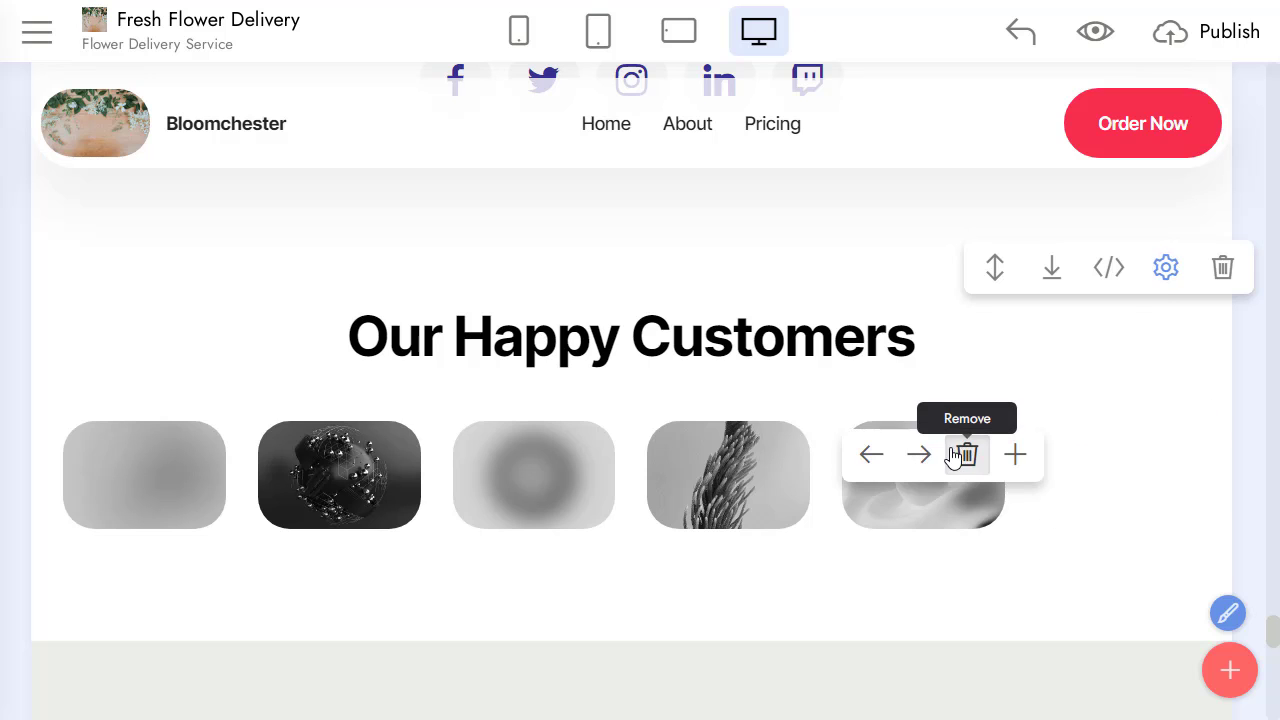
click(953, 455)
click(1166, 267)
scroll(1134, 394, up, 3)
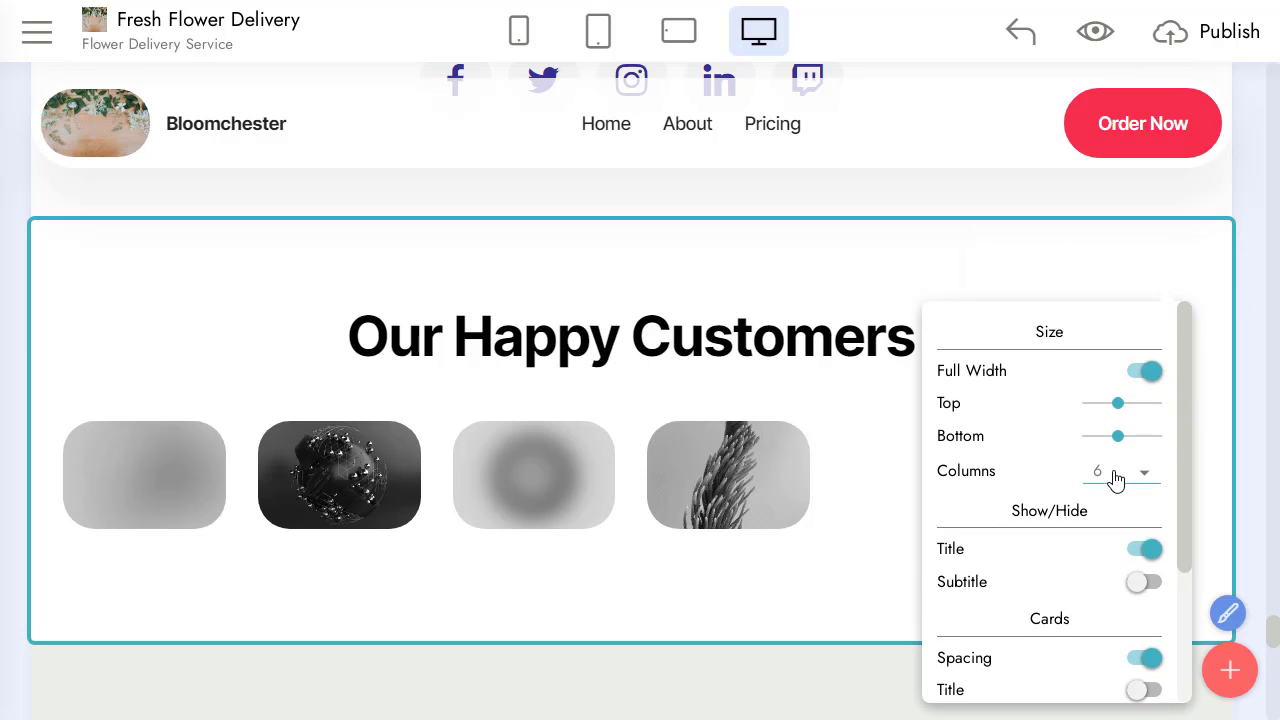
click(1085, 546)
click(880, 392)
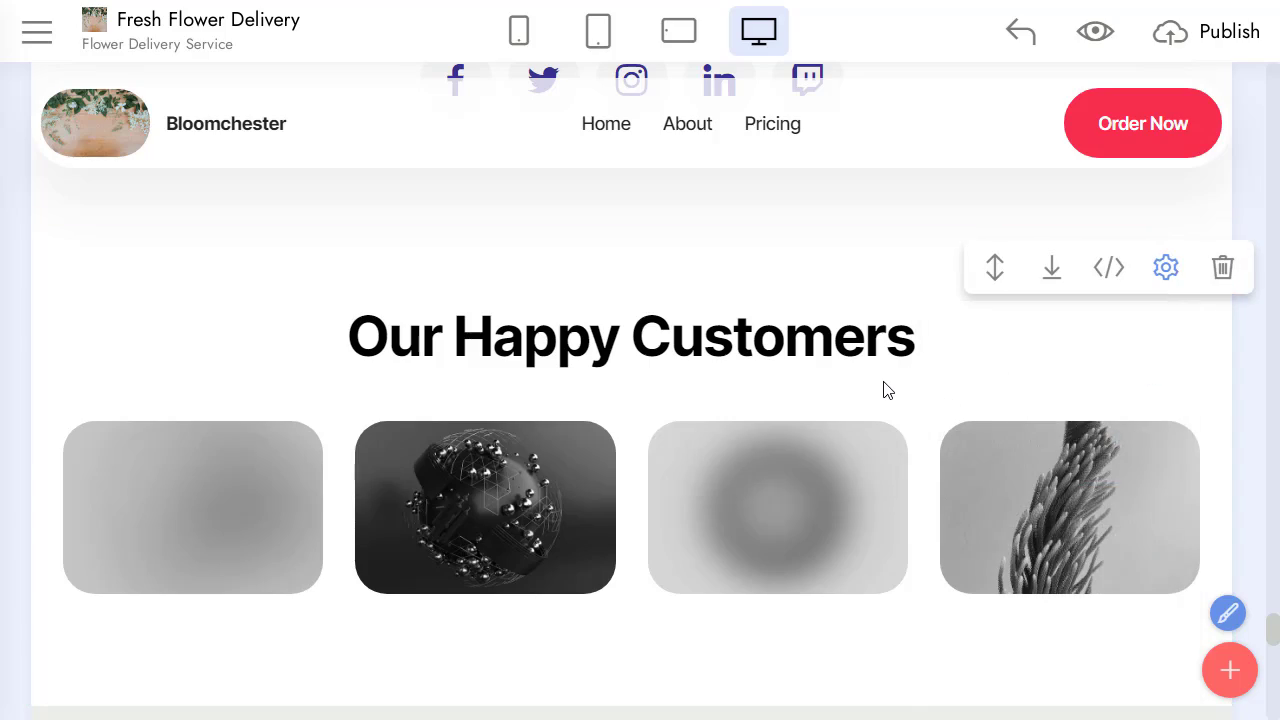
Step: Open the Drag Block to Page library from the + Add Block button below the footer
scroll(886, 388, down, 9)
scroll(886, 381, down, 5)
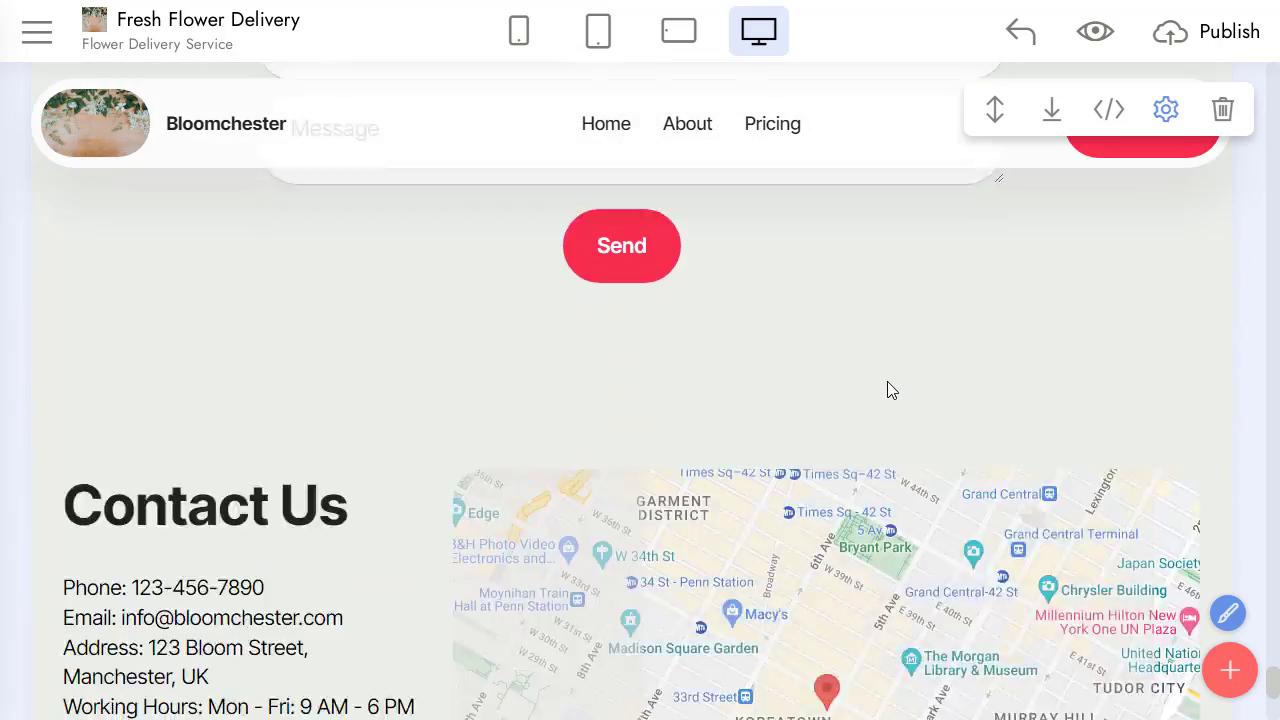
scroll(300, 528, down, 2)
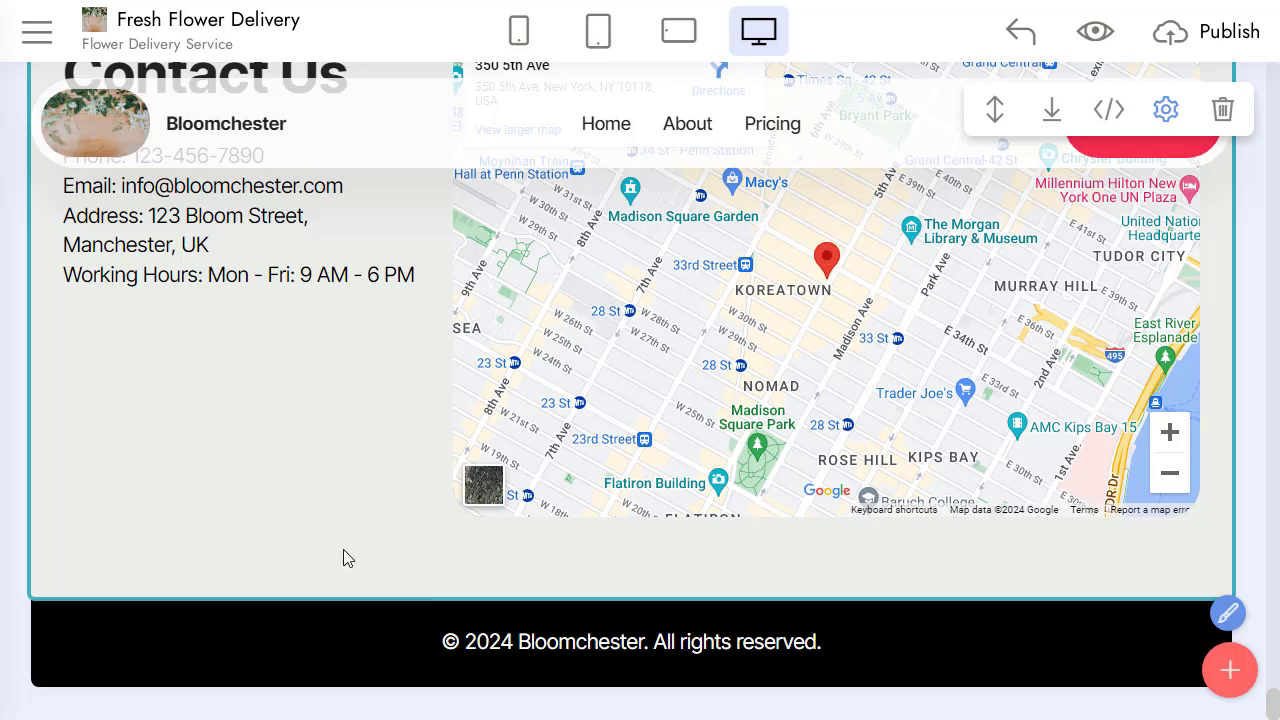
click(1229, 670)
Step: Add the Start Creating Magic Now! block above the footer at the page bottom
scroll(1000, 295, down, 15)
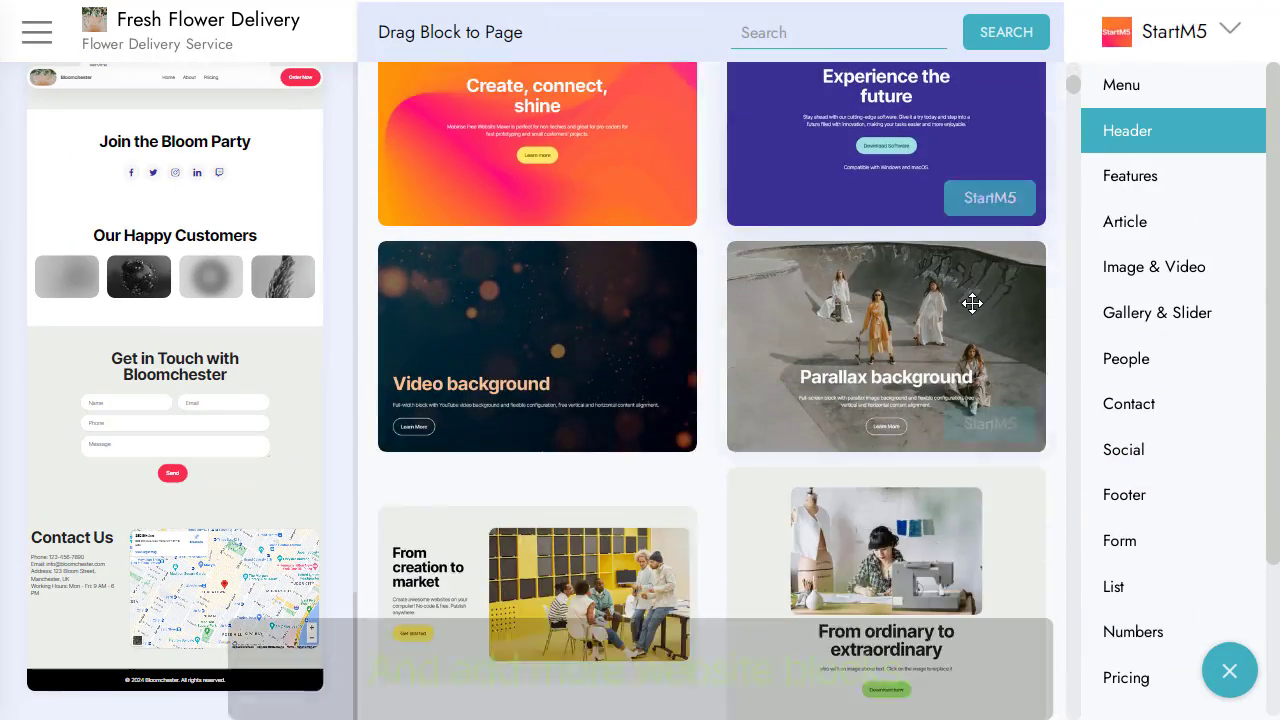
scroll(975, 305, down, 12)
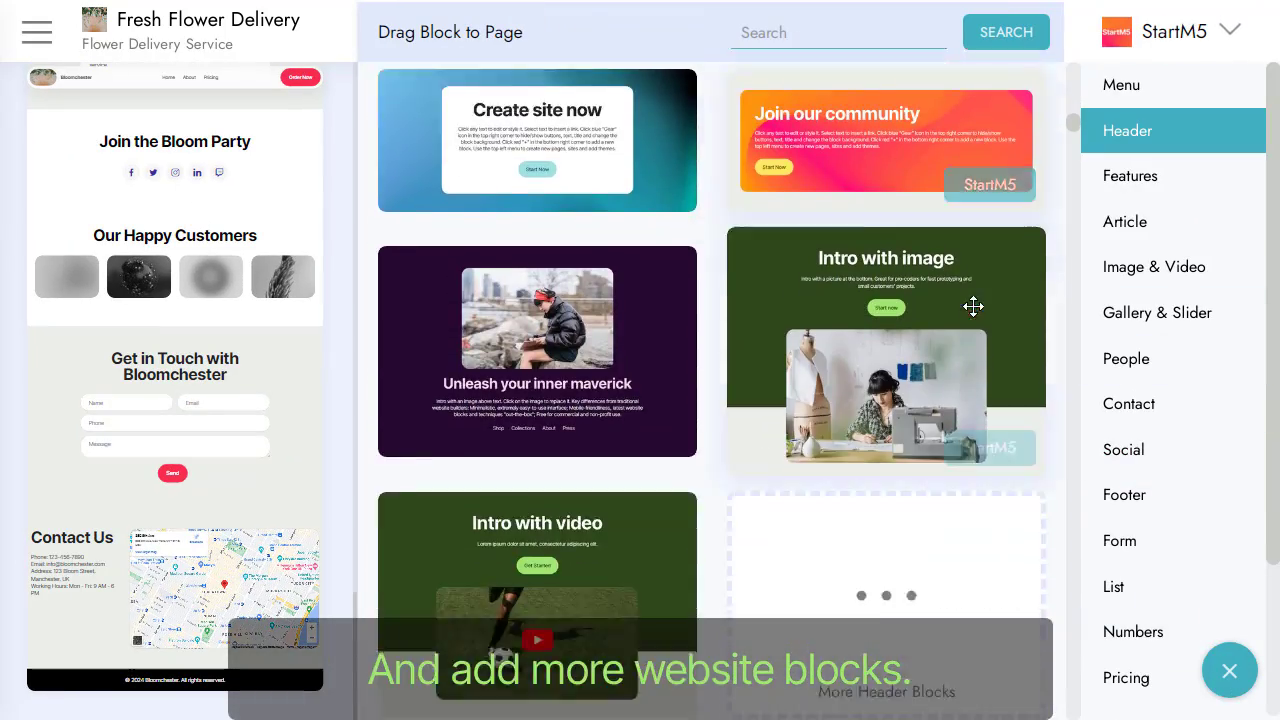
scroll(973, 307, down, 15)
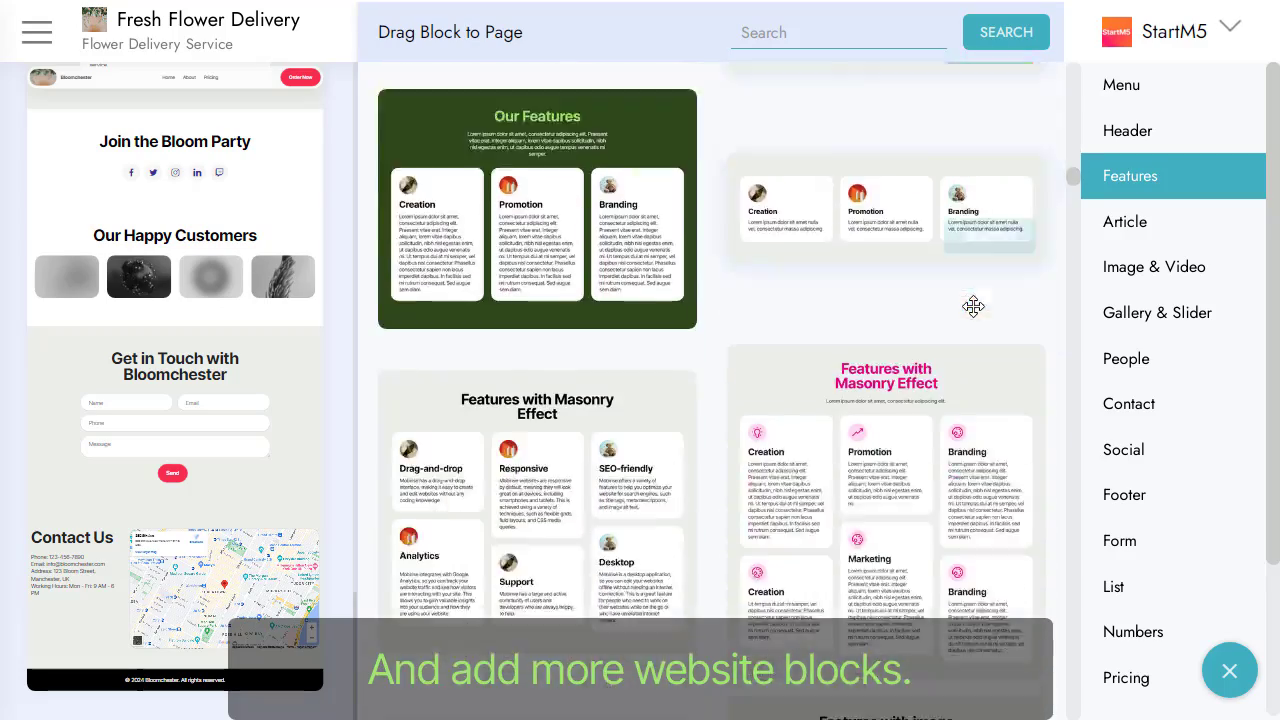
scroll(977, 308, down, 15)
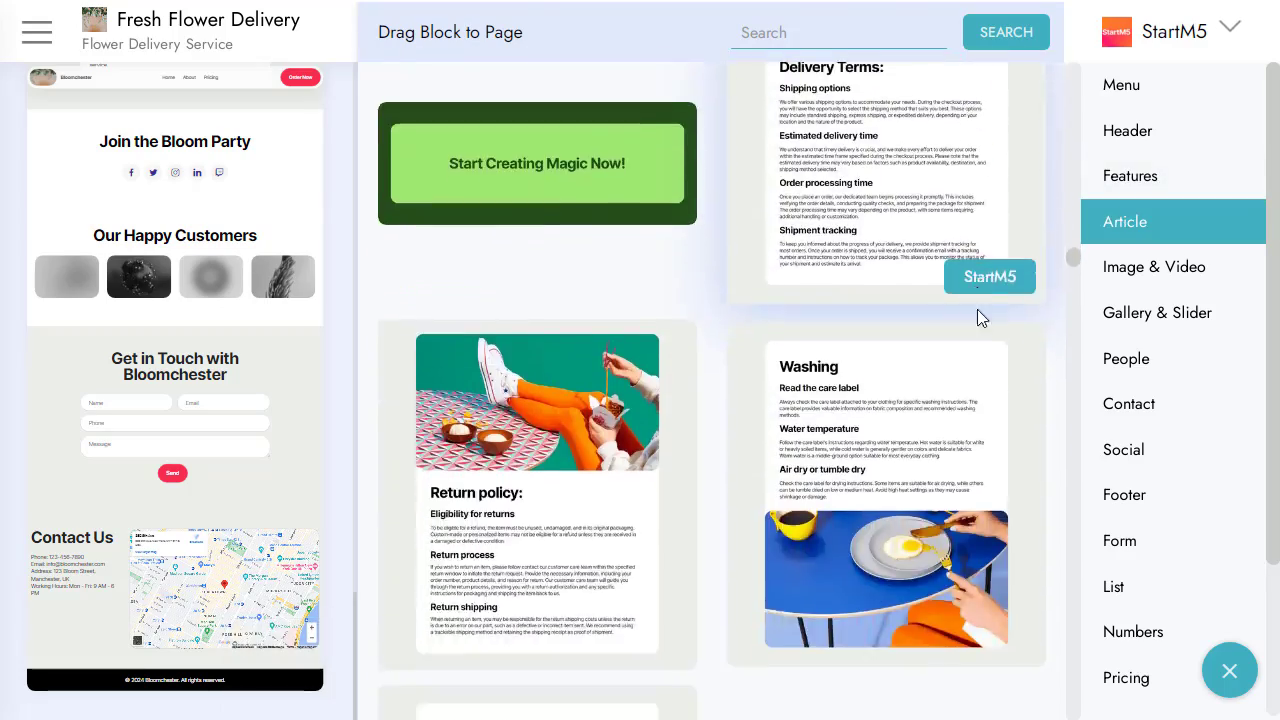
drag(537, 163, 229, 686)
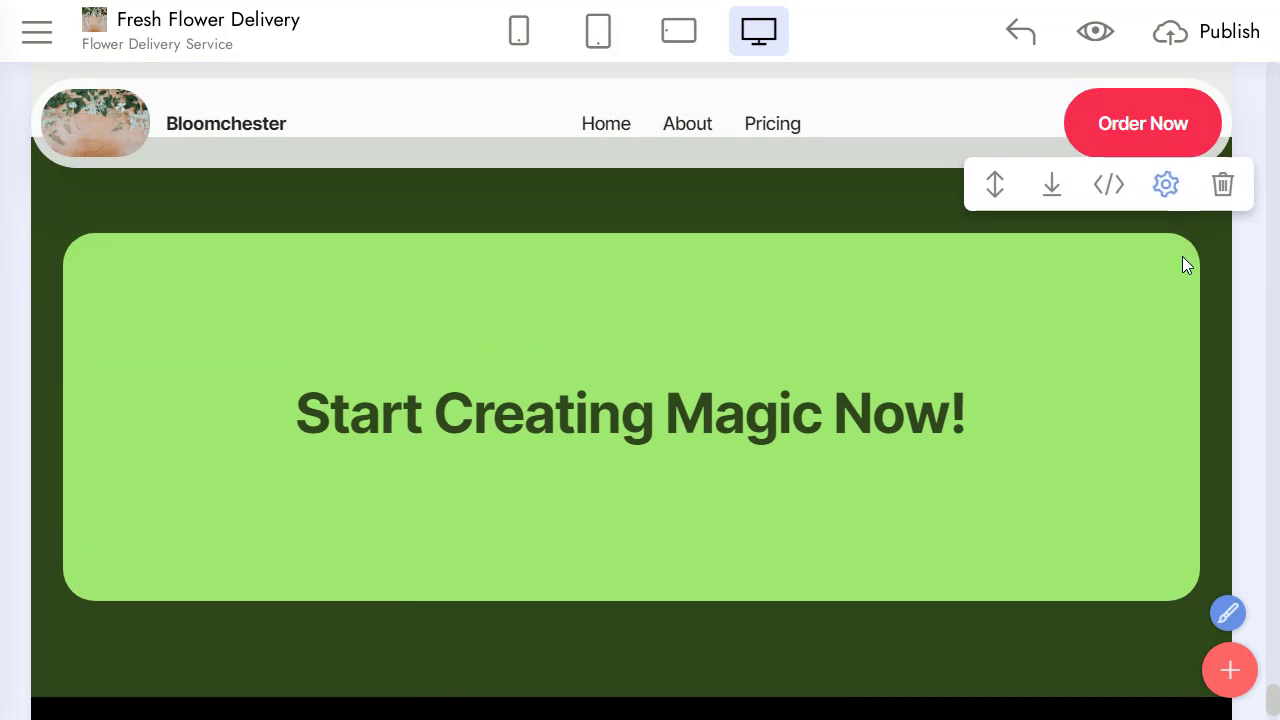
Step: Give the new block a red background and a white inner card
click(1166, 183)
scroll(1145, 510, down, 2)
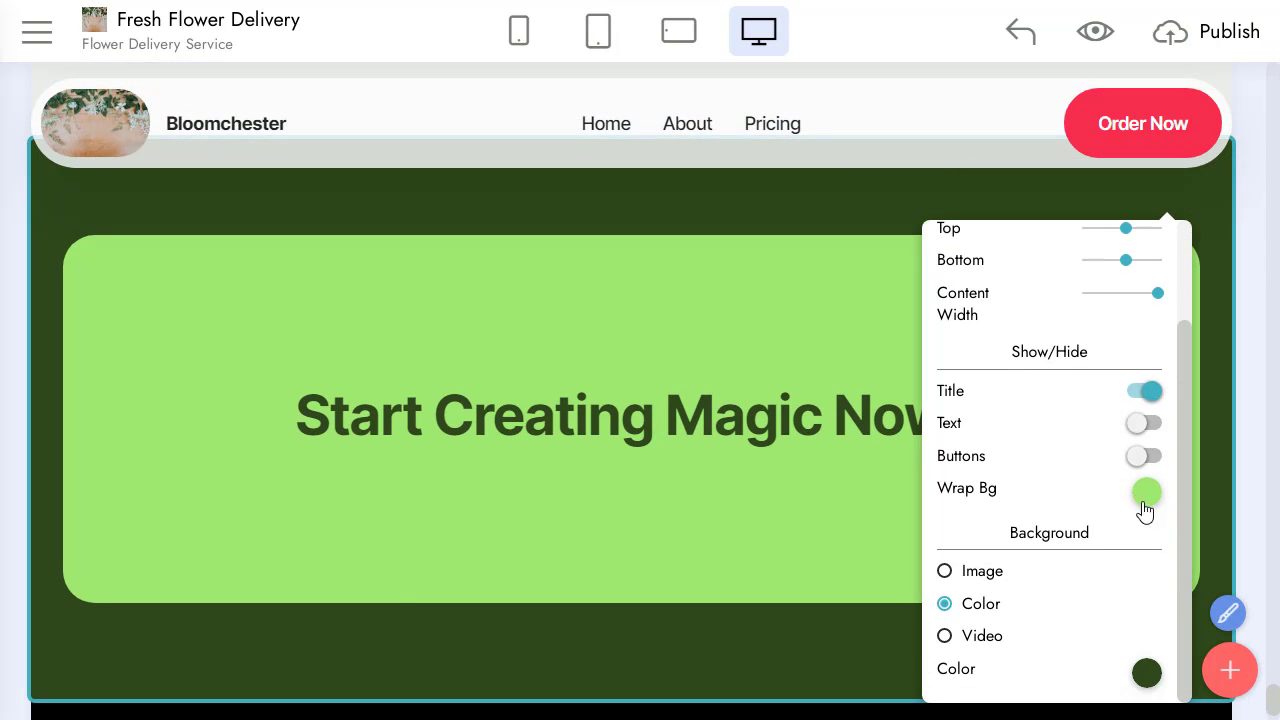
click(1150, 673)
click(1177, 545)
click(1151, 503)
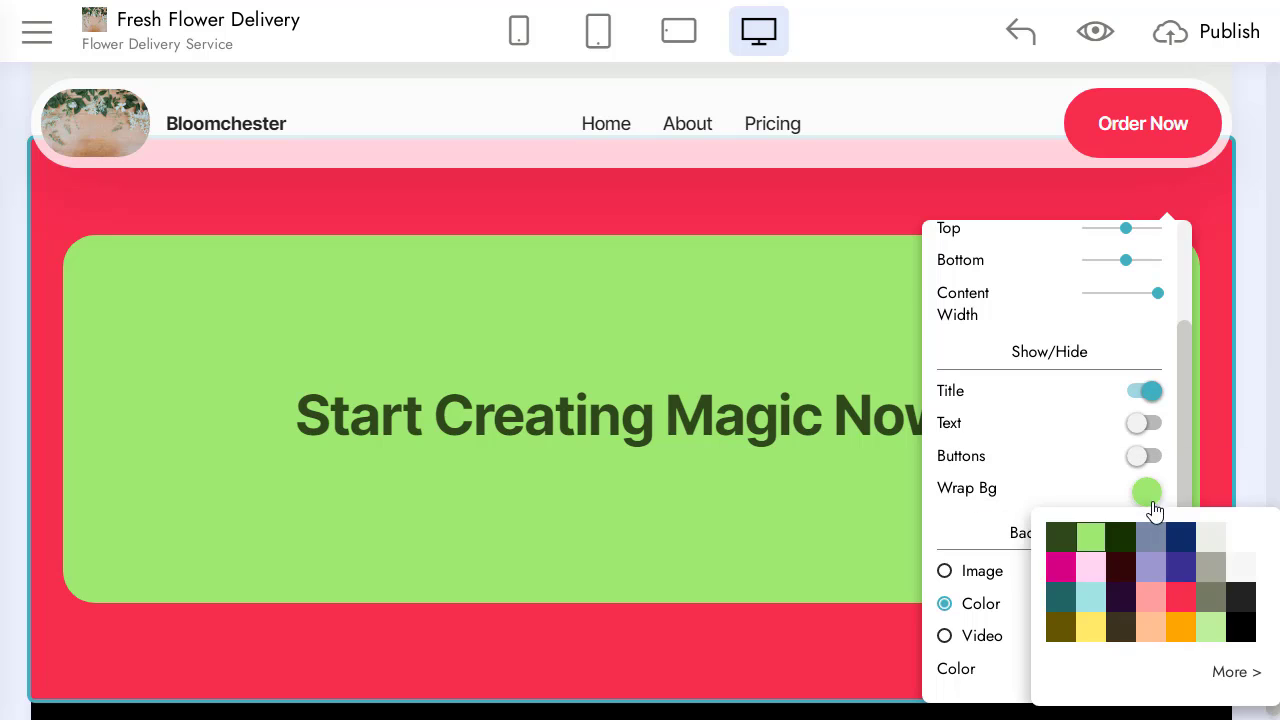
click(1245, 543)
Step: Make the block's heading red and replace its text with '<3'
click(714, 430)
click(655, 356)
click(800, 465)
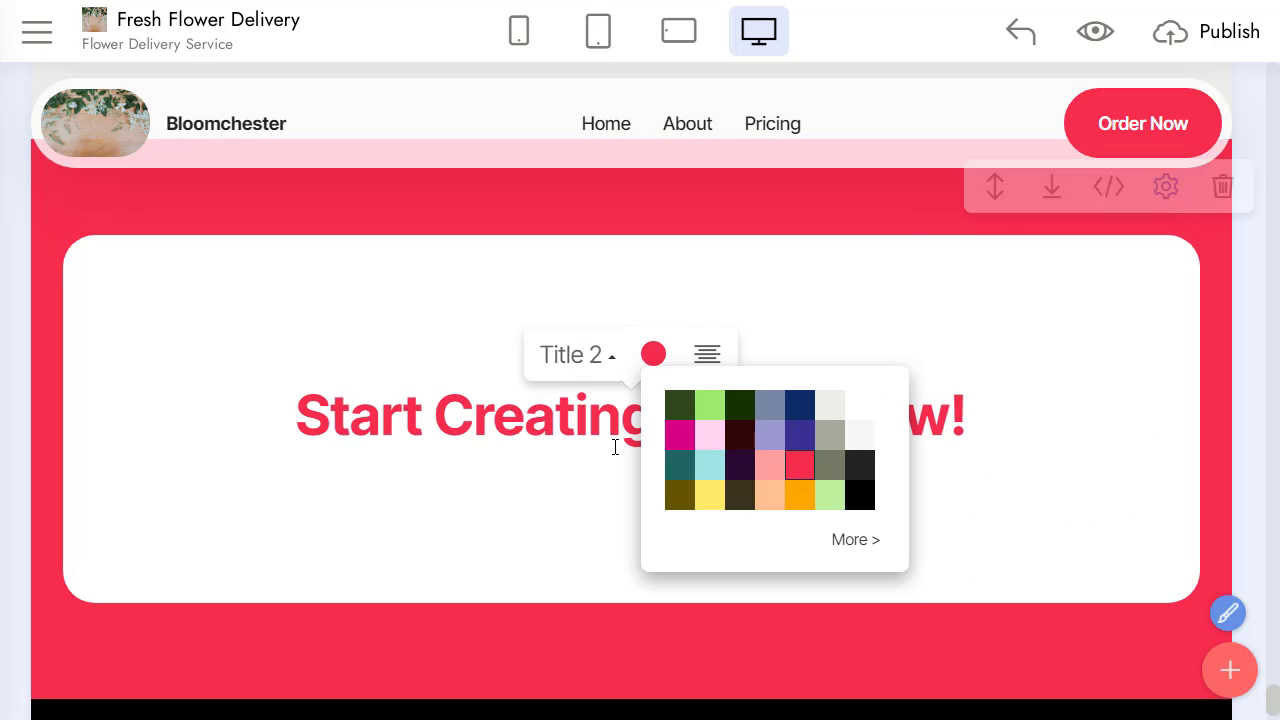
key(Escape)
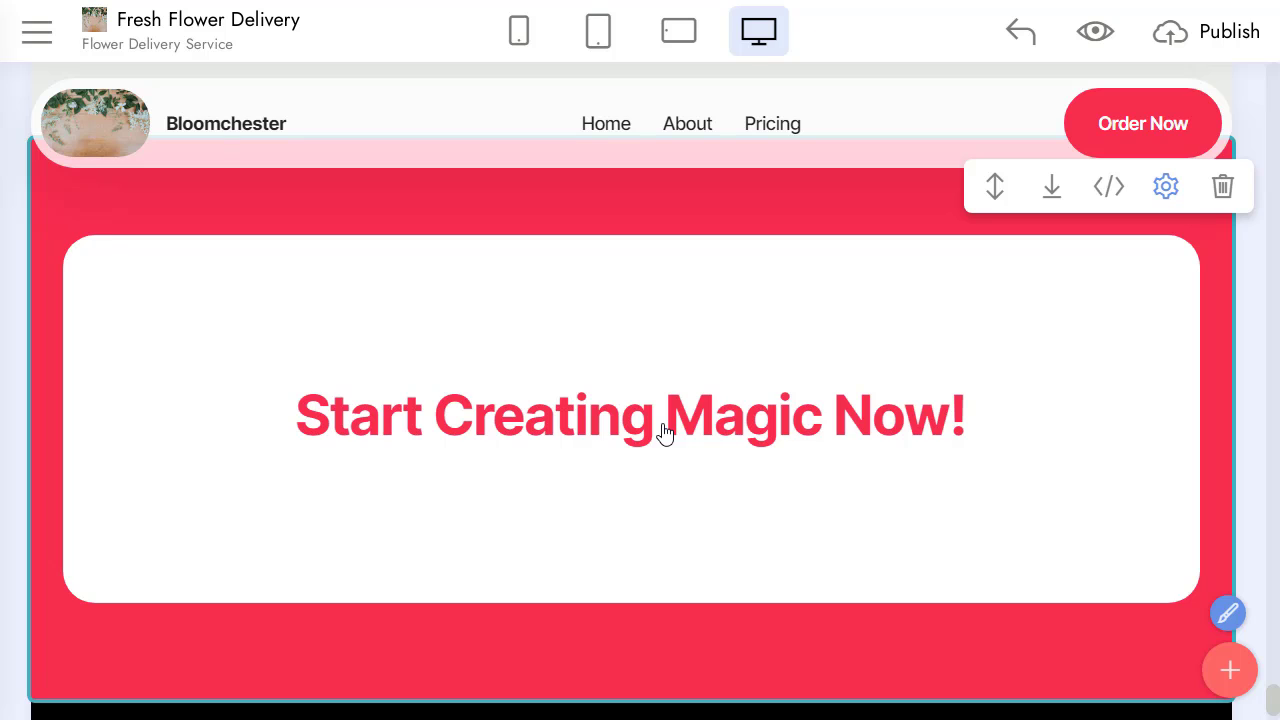
triple_click(663, 424)
text(<3)
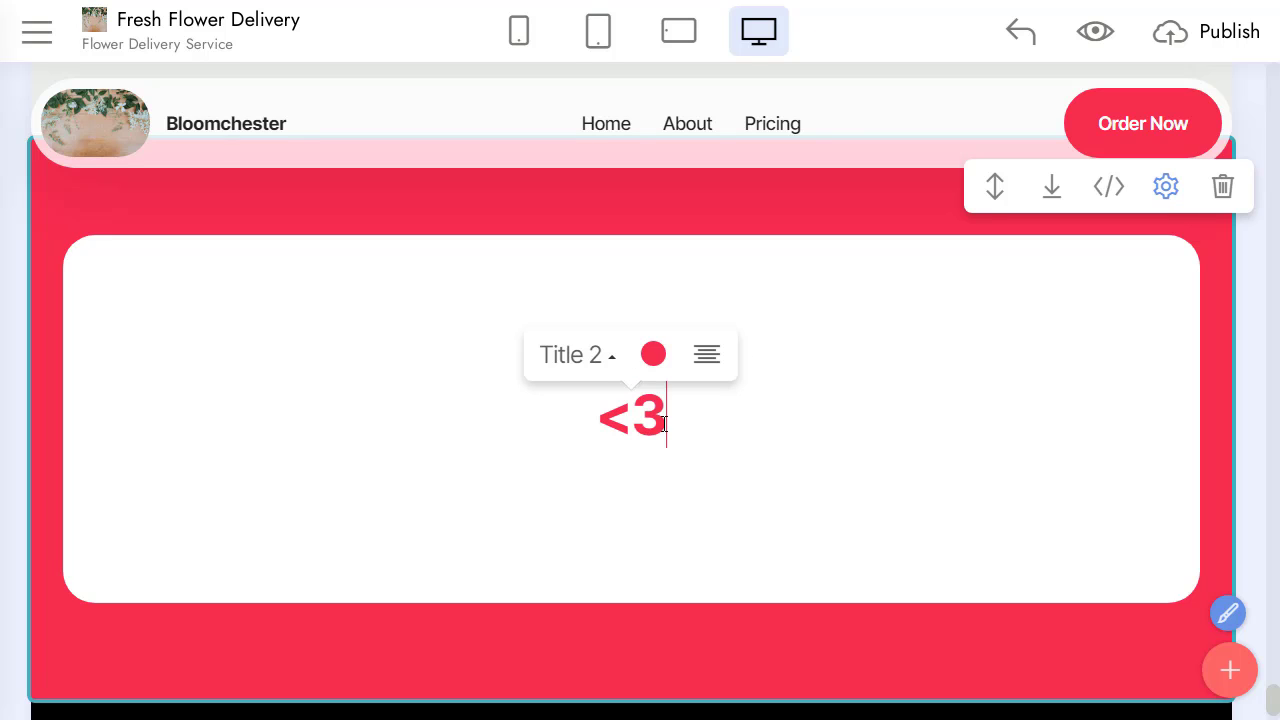
scroll(906, 620, down, 1)
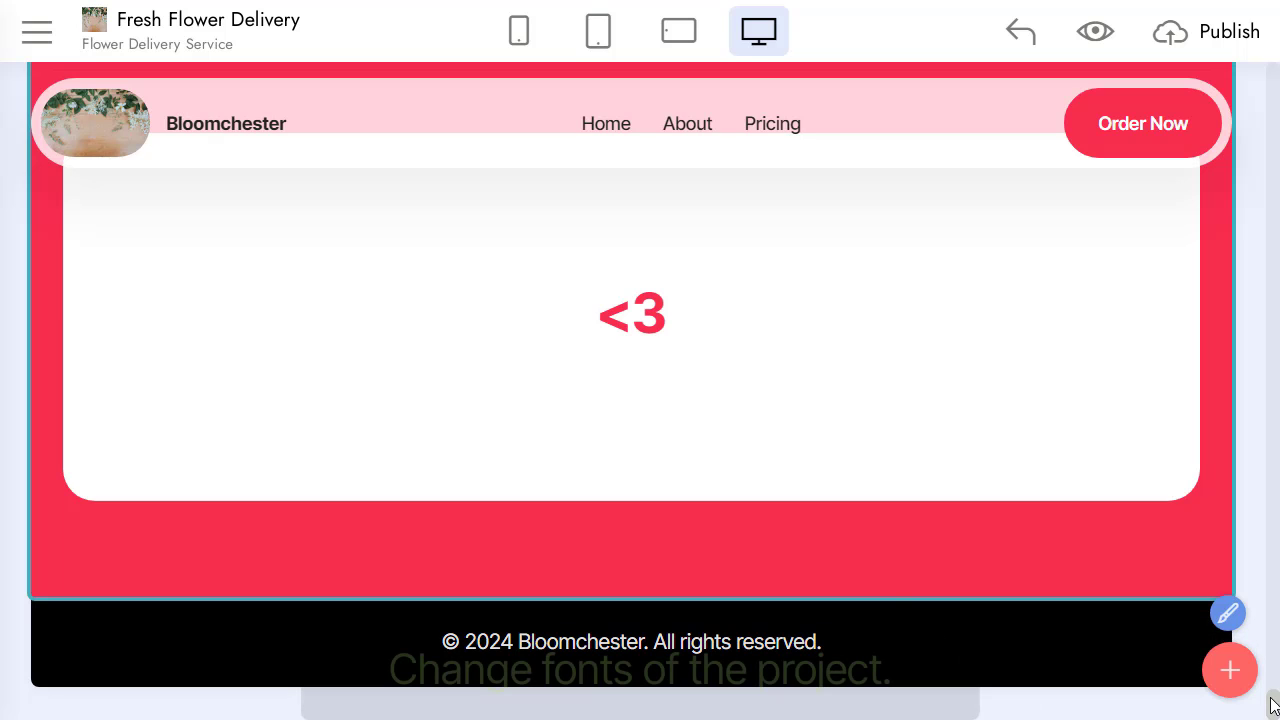
Step: In Site Styles, add the Montserrat font and use it for Title 1
click(1228, 614)
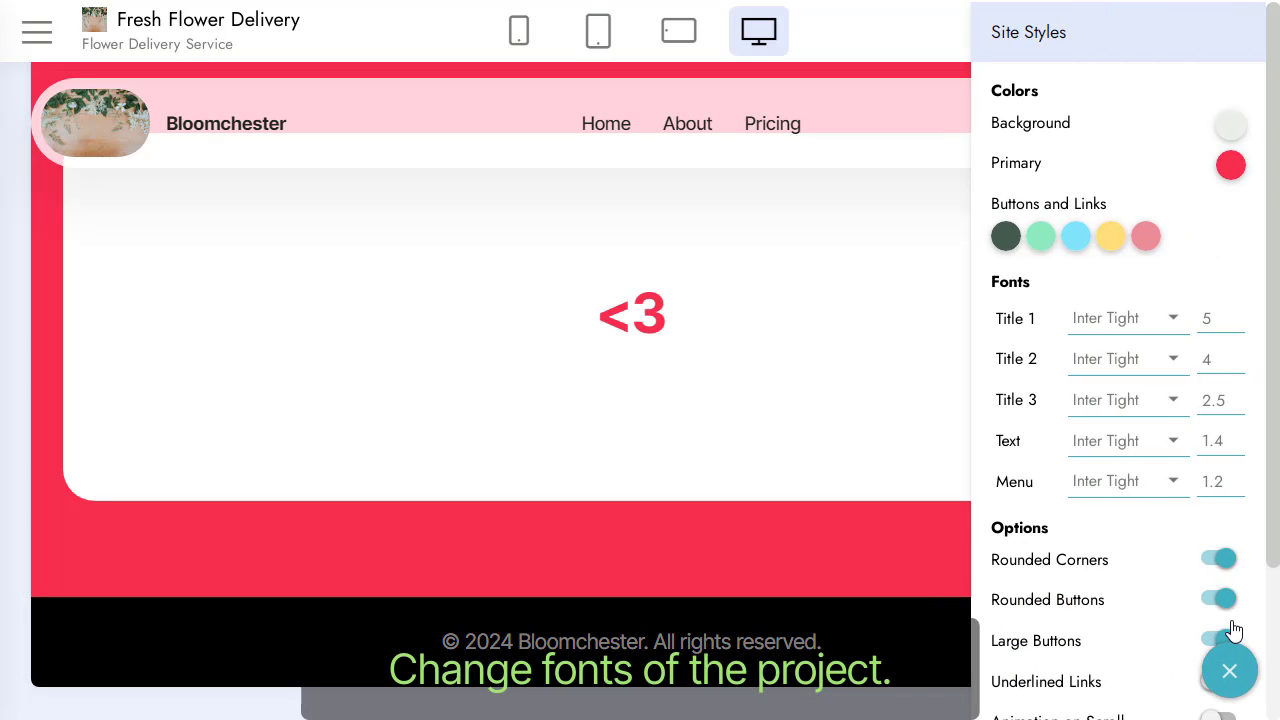
click(1141, 334)
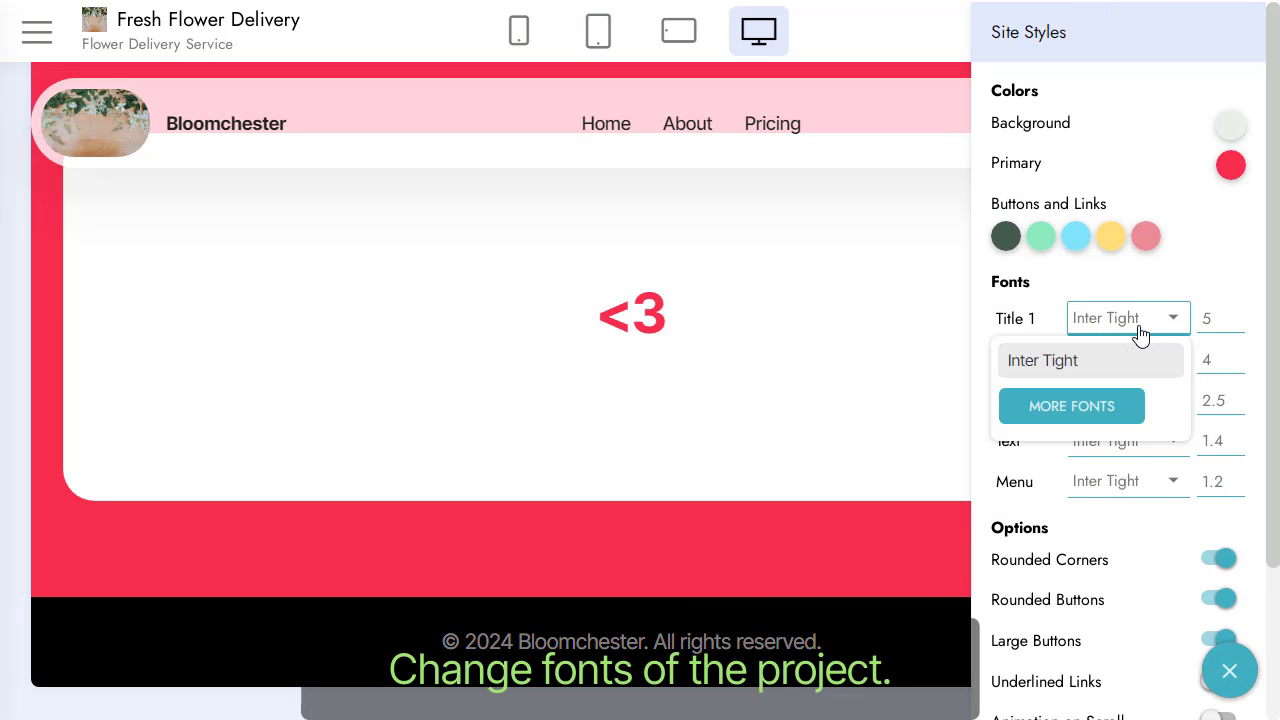
click(1112, 407)
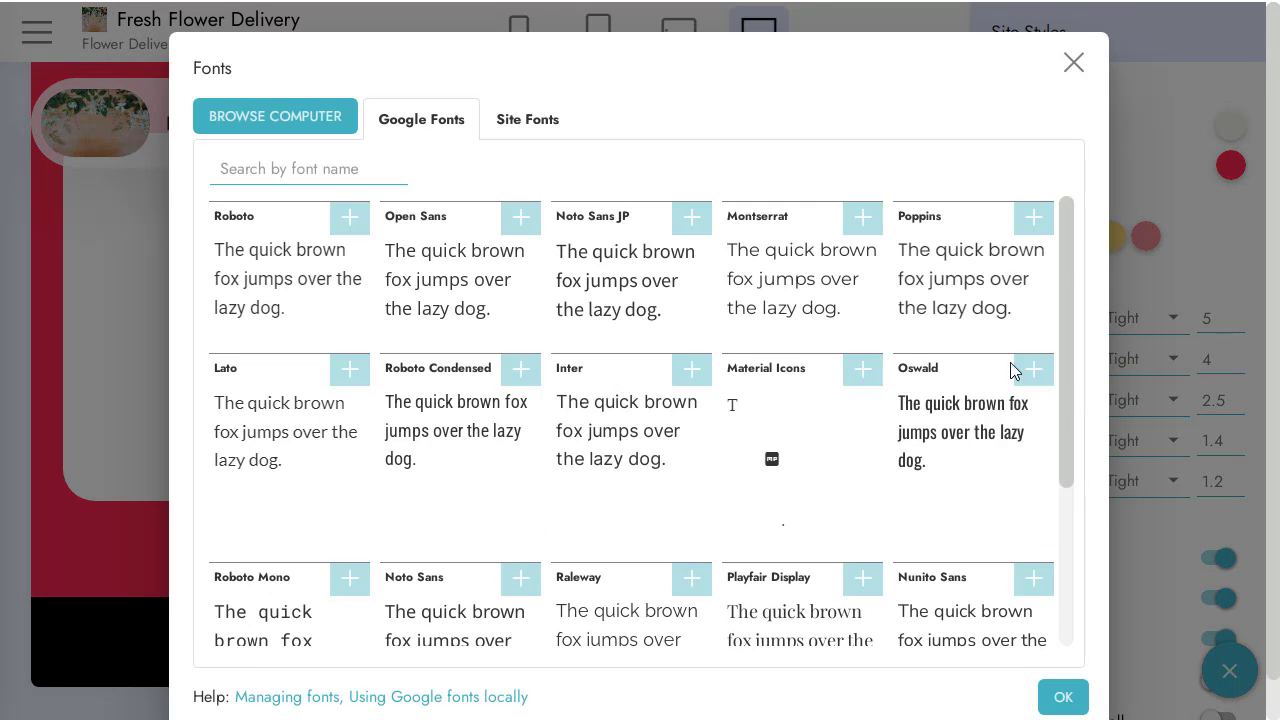
click(863, 218)
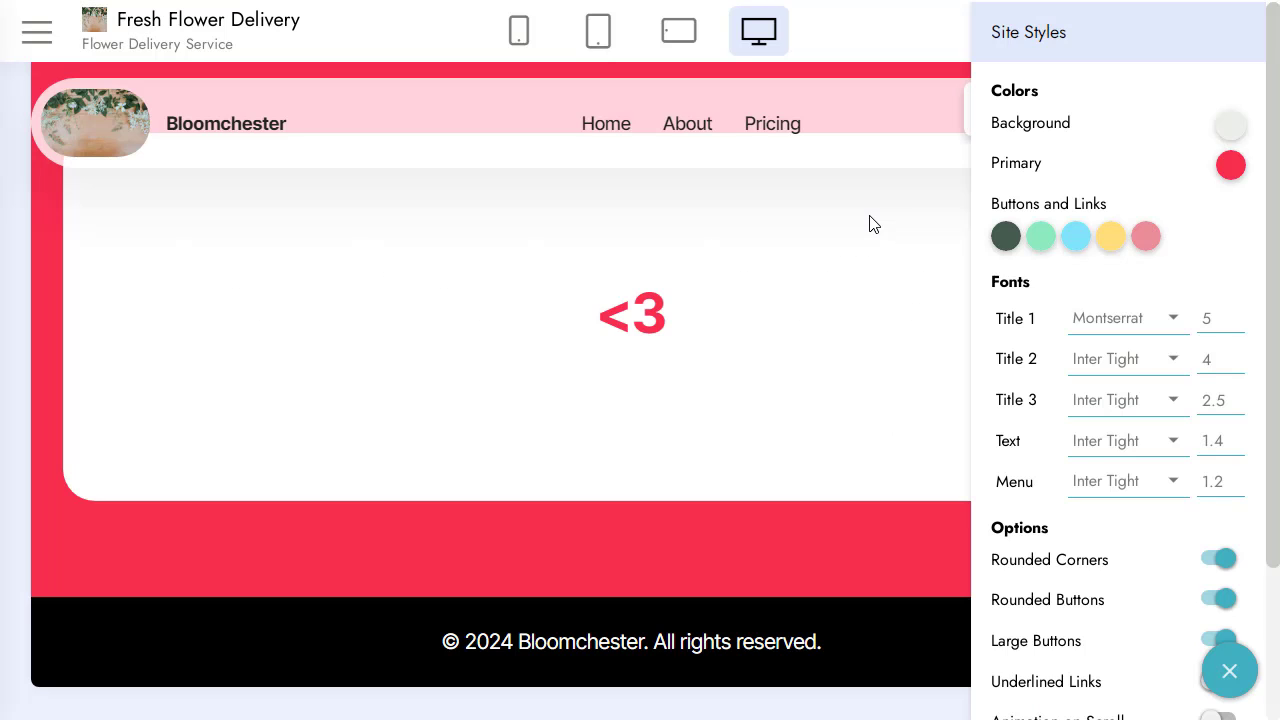
Step: Set the Title 2, Title 3, Text and Menu fonts to Montserrat
click(1110, 359)
click(1088, 436)
click(1102, 402)
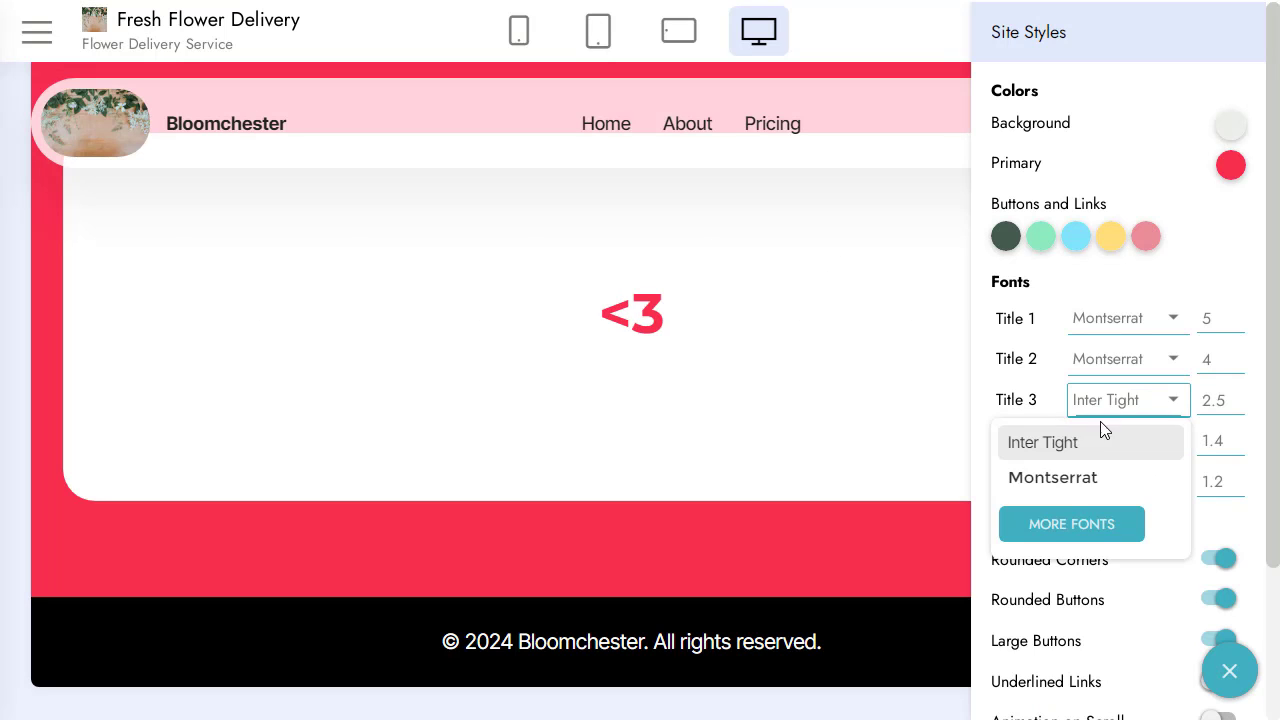
click(1085, 478)
click(1112, 443)
click(1094, 518)
click(1108, 490)
click(1080, 557)
click(794, 469)
scroll(808, 448, up, 10)
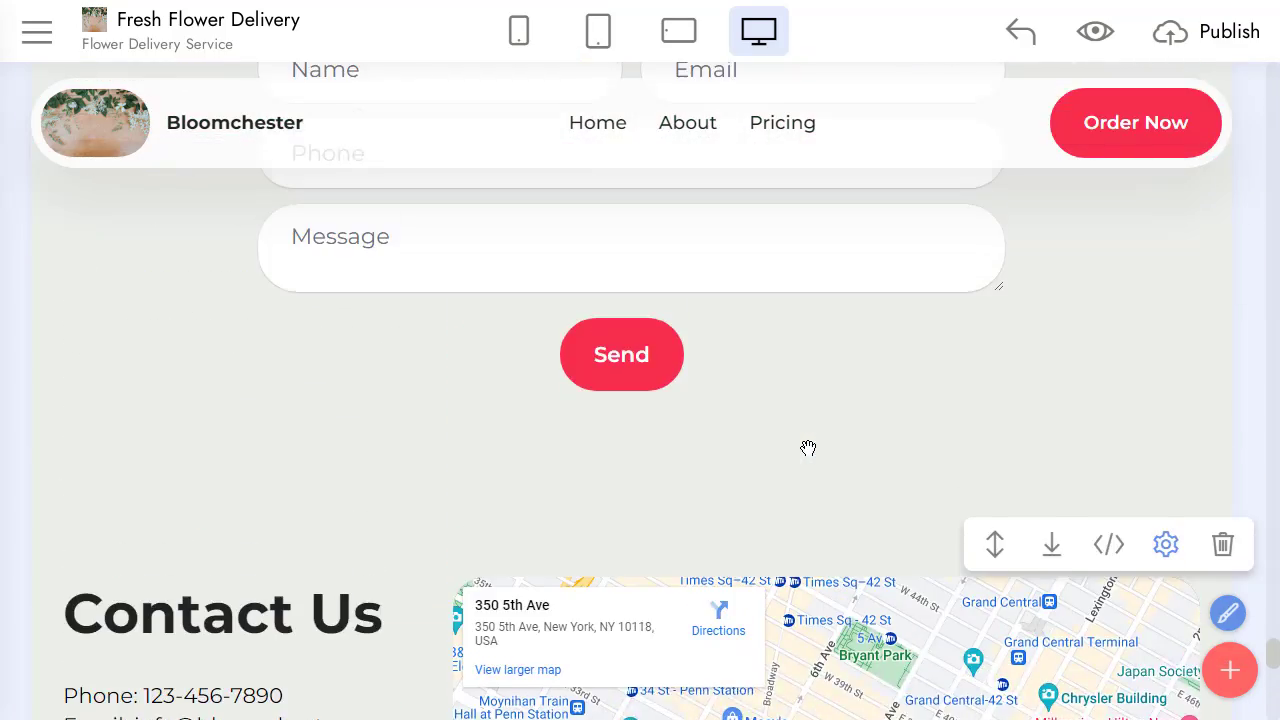
Step: Reduce the Title 3 size to 2 in Site Styles
scroll(808, 448, up, 15)
scroll(815, 466, up, 15)
scroll(840, 430, up, 15)
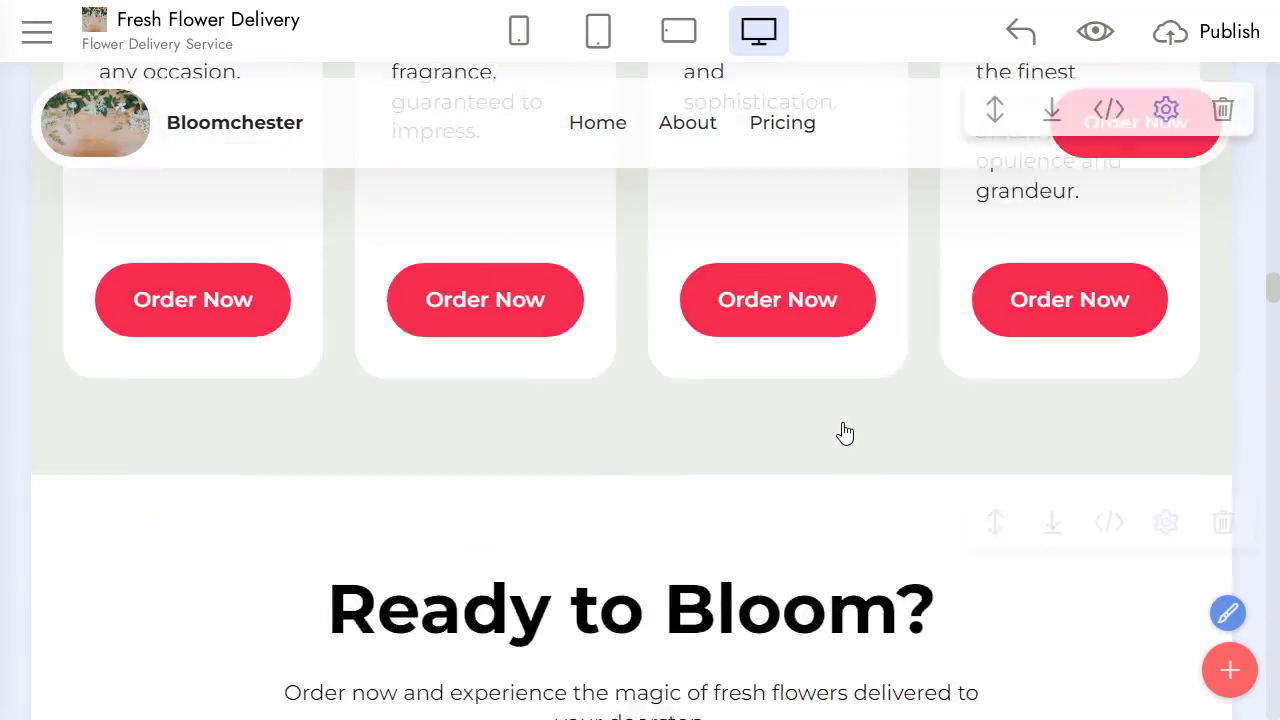
scroll(840, 440, up, 9)
scroll(845, 430, down, 2)
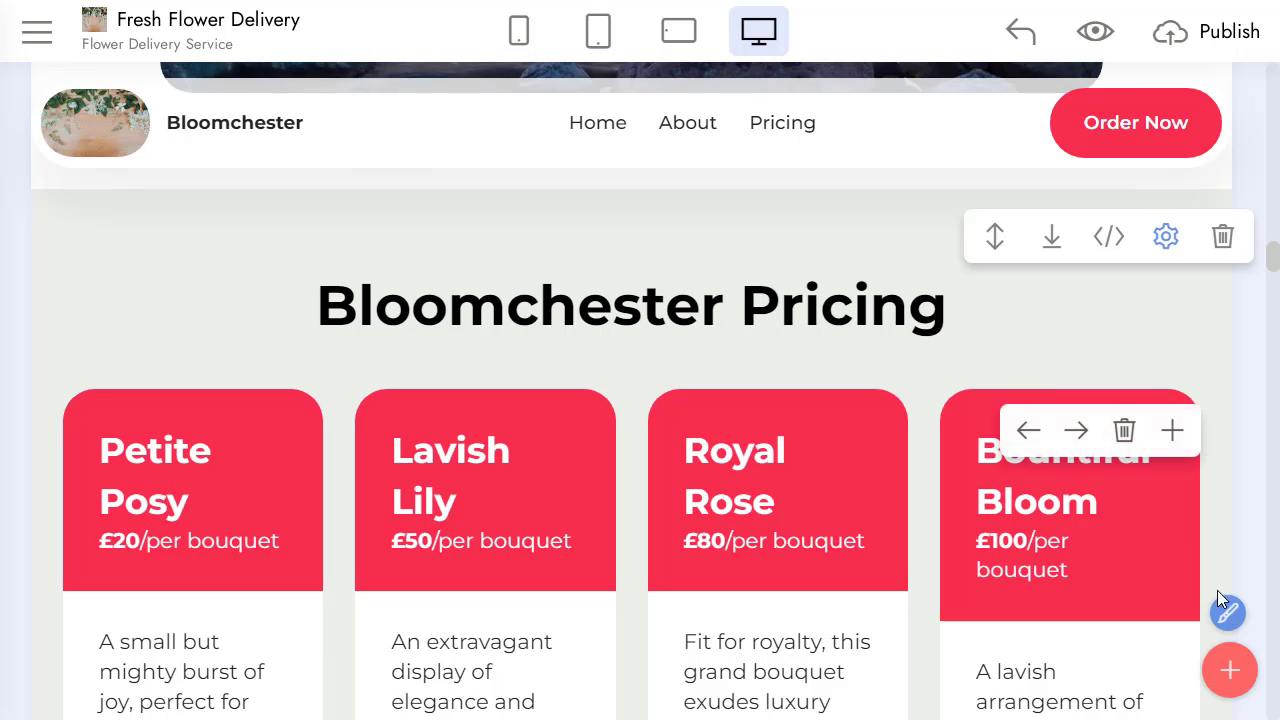
click(1226, 610)
click(755, 502)
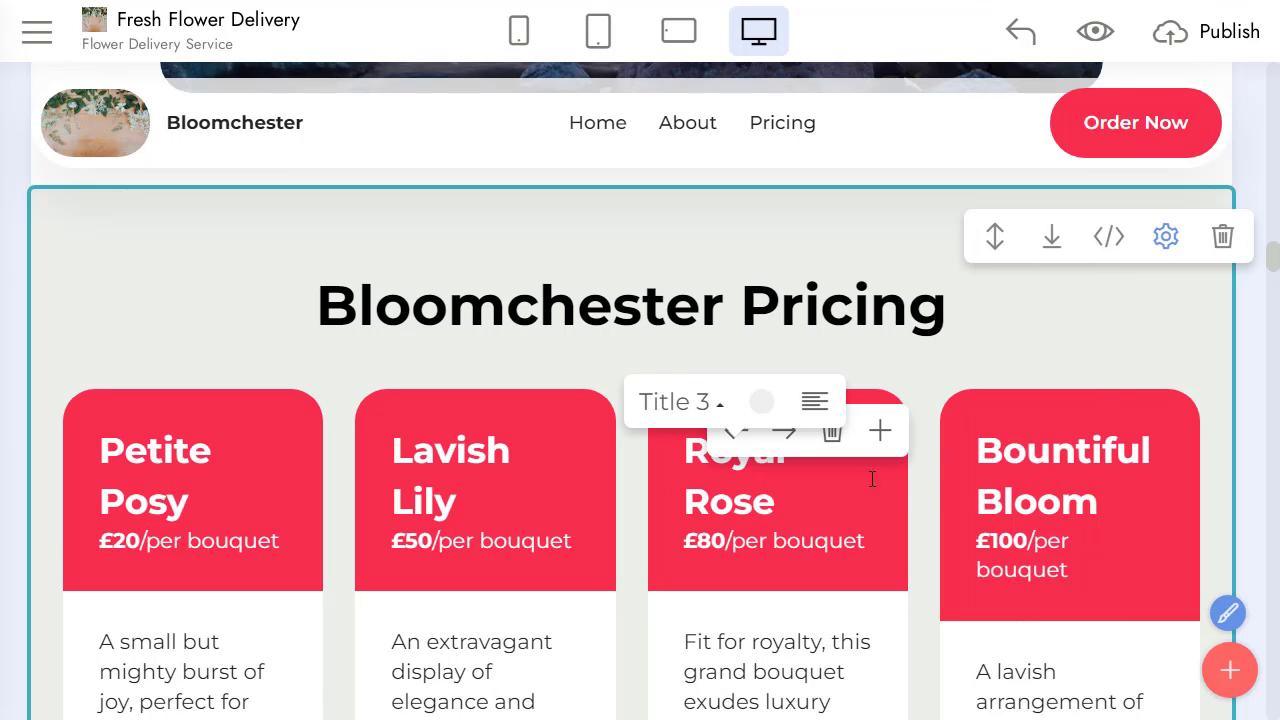
click(1227, 613)
click(1225, 402)
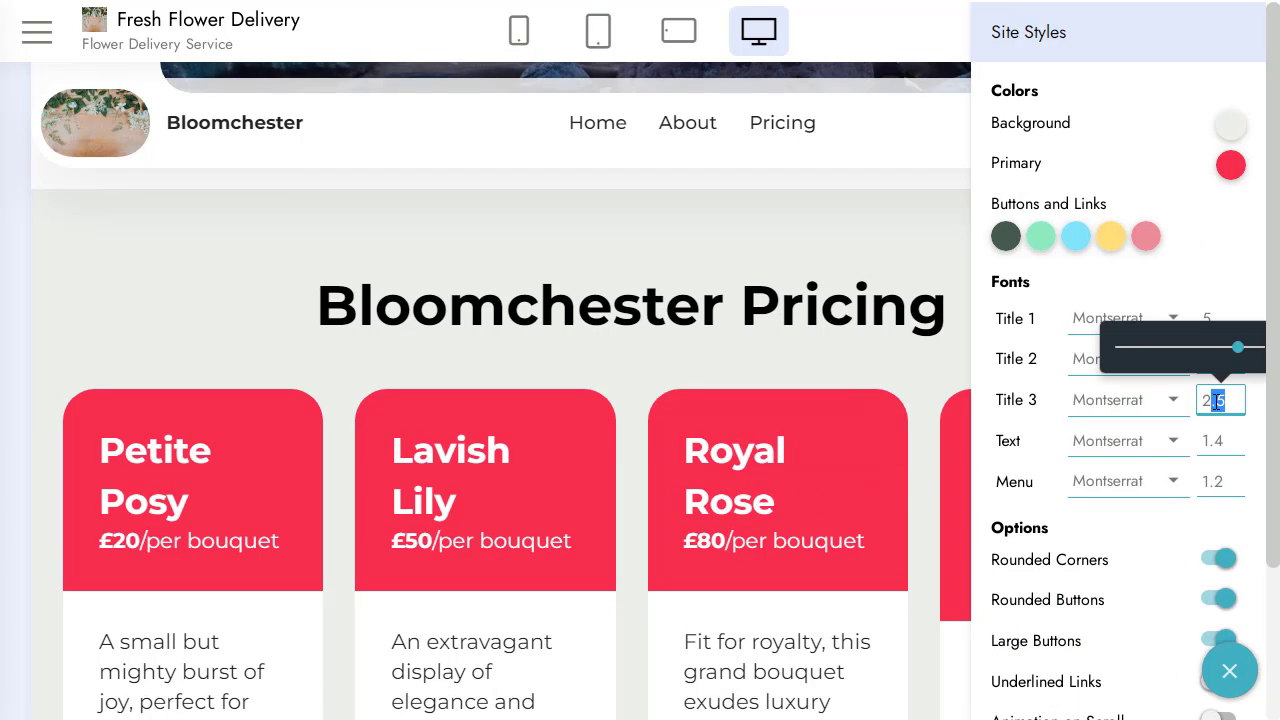
key(BackSpace)
click(938, 366)
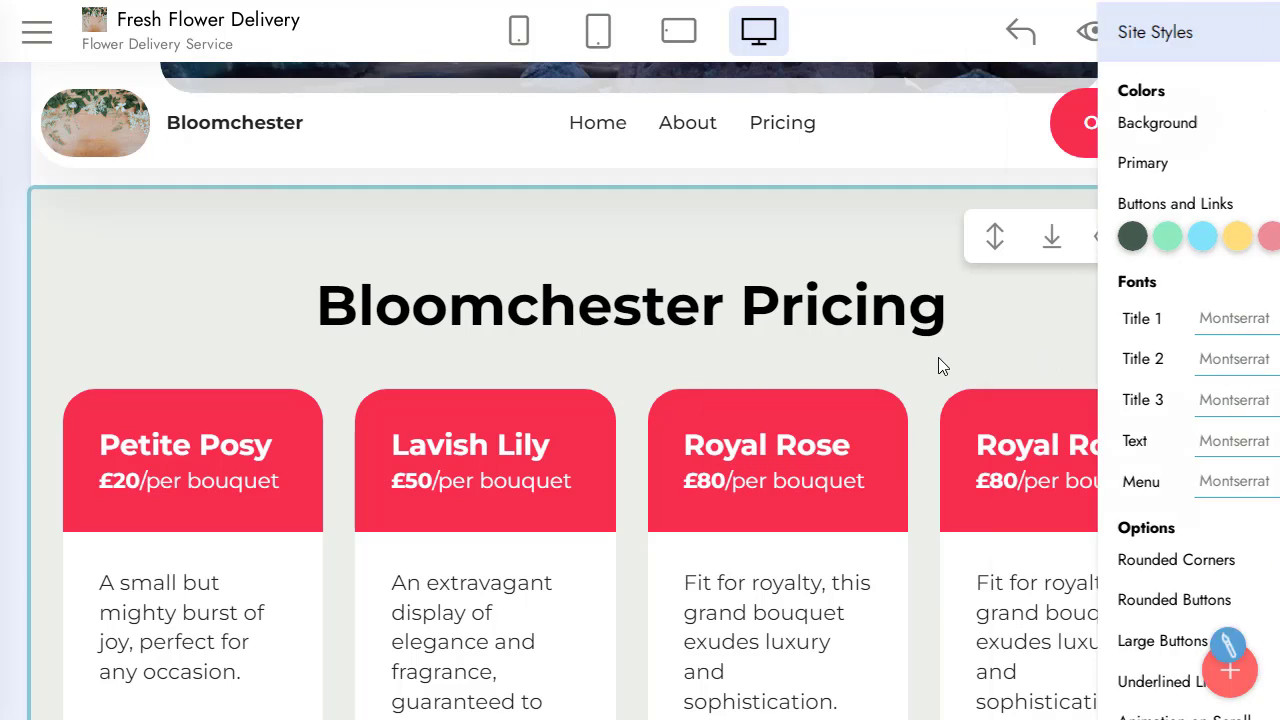
Step: Delete the duplicate Royal Rose and Bountiful Bloom cards and set pricing to 3 columns
click(1124, 429)
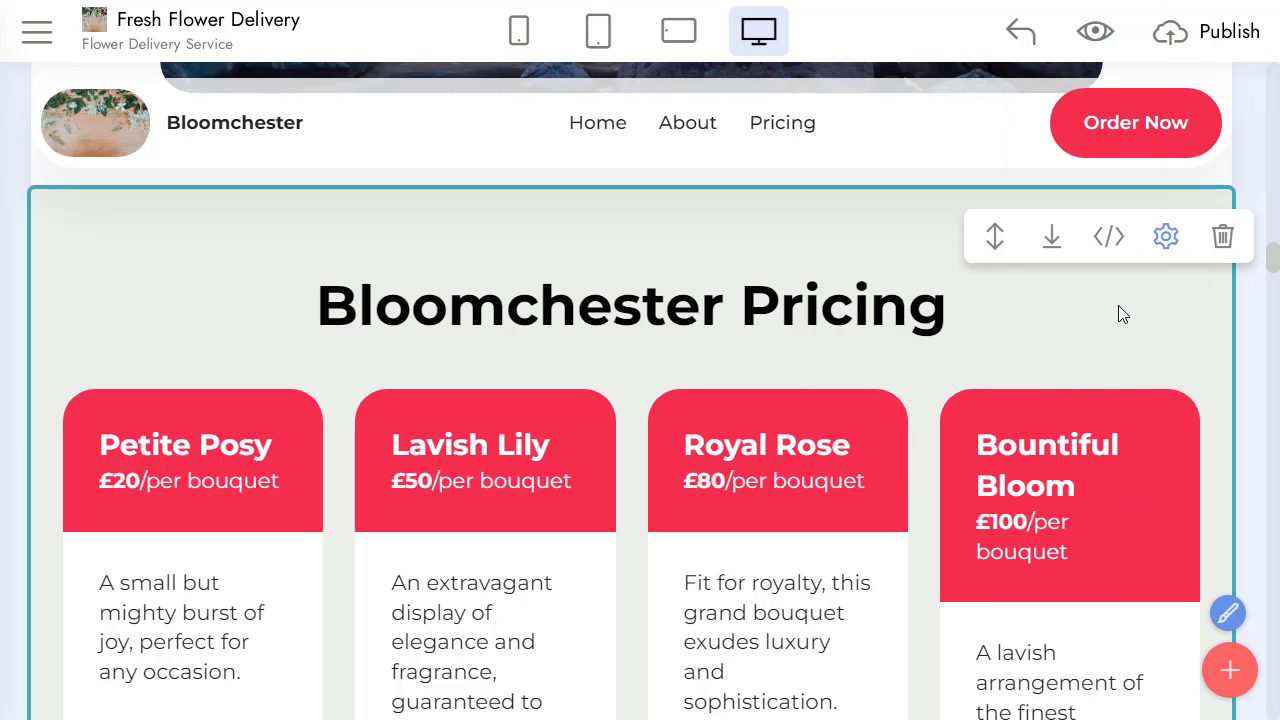
click(1124, 429)
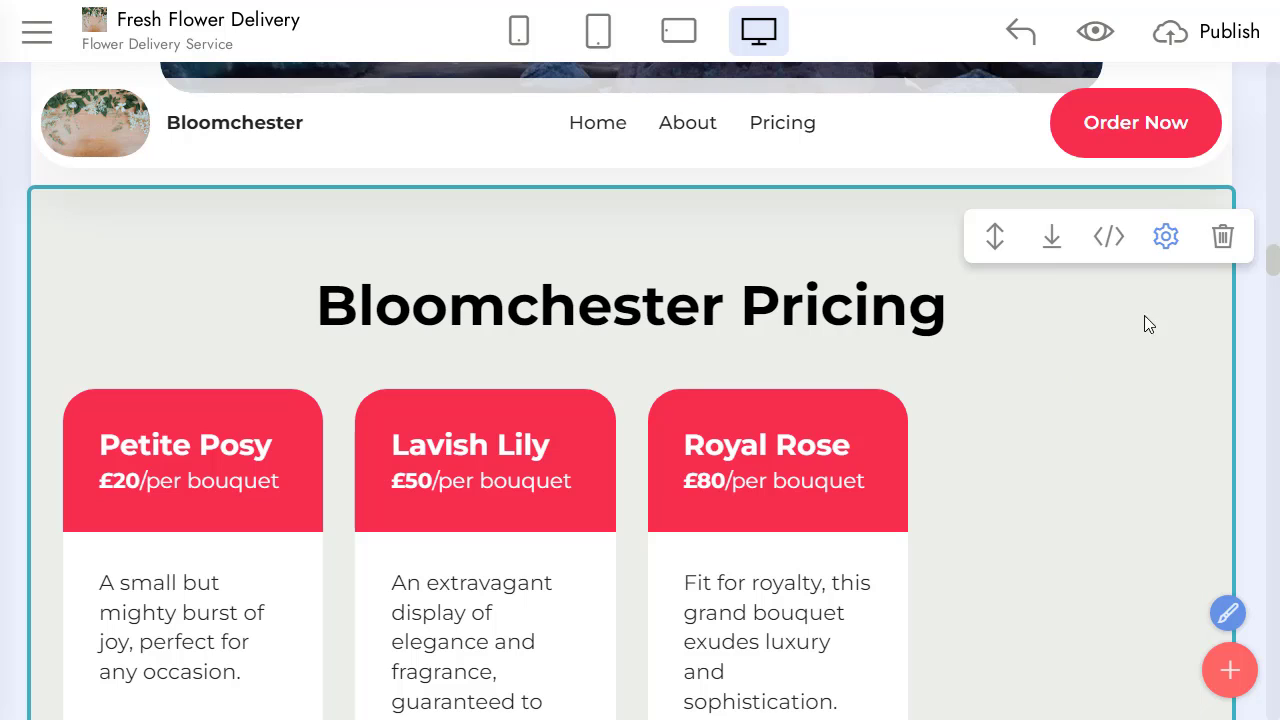
click(1166, 236)
click(1100, 474)
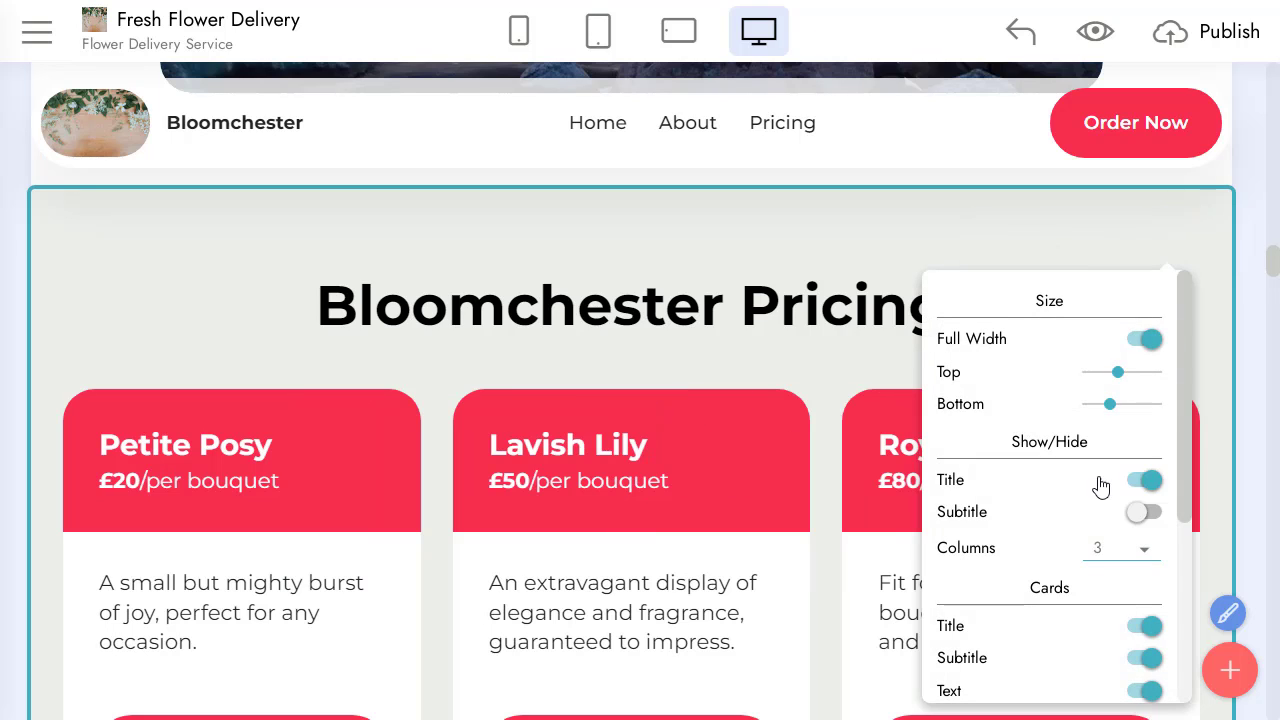
click(813, 362)
Step: Publish the site to a Mobirise-hosted mobirisesite.com subdomain
scroll(1004, 368, up, 5)
scroll(1004, 372, up, 15)
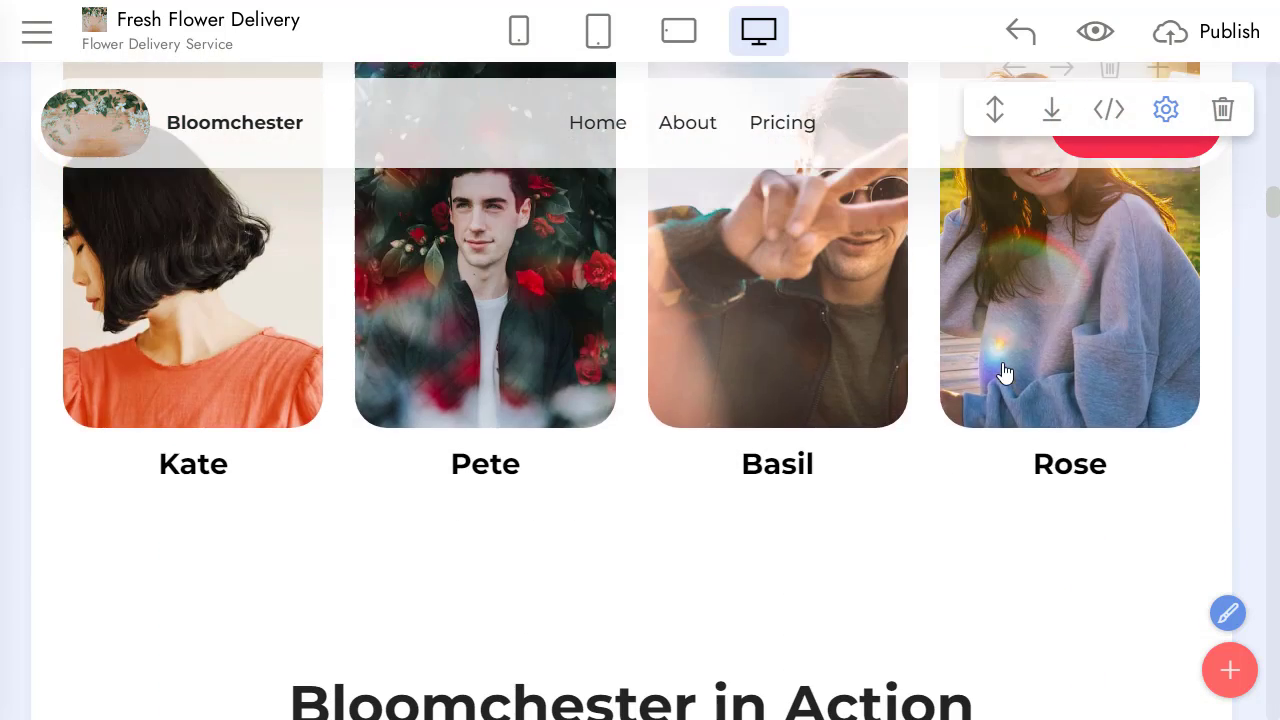
scroll(1004, 370, up, 8)
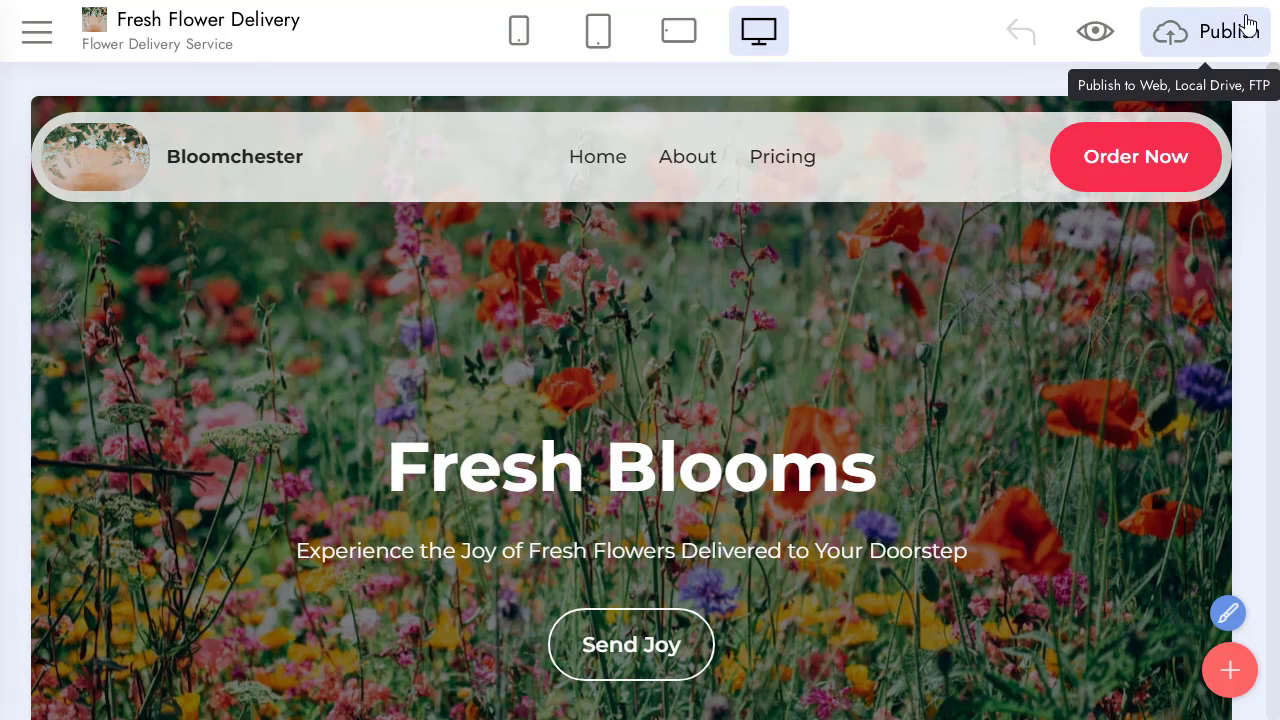
click(1247, 24)
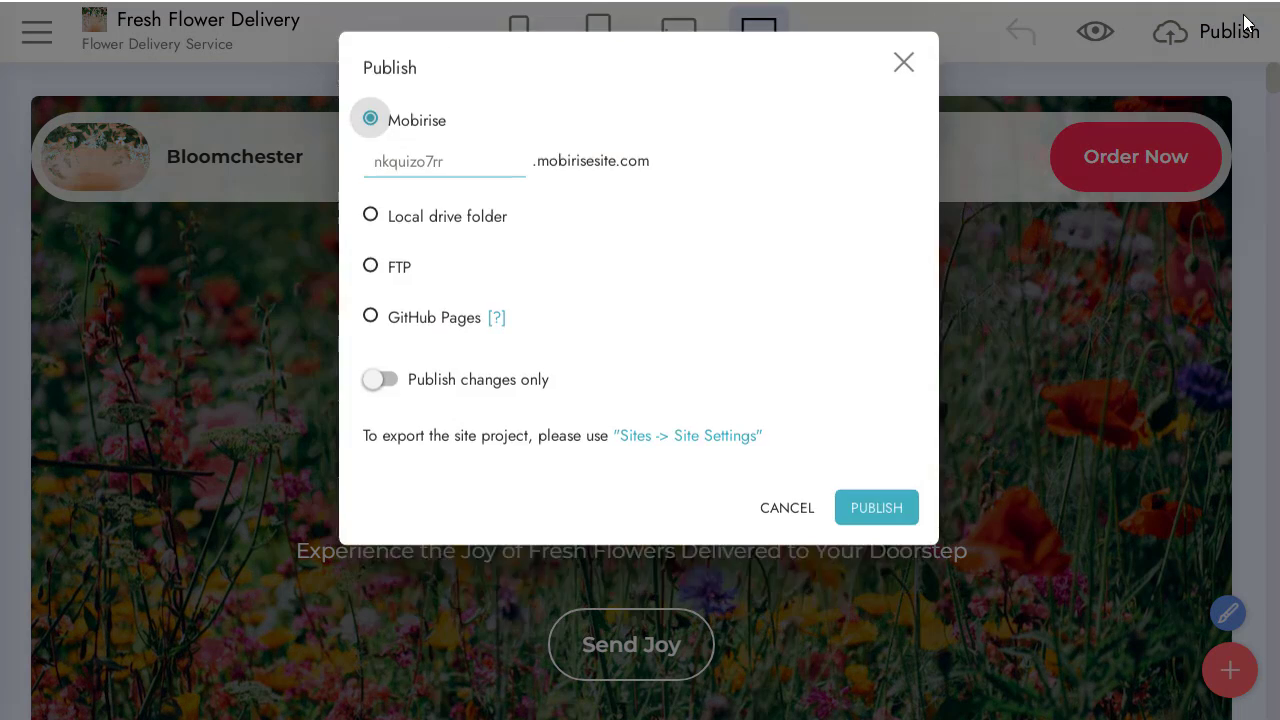
click(463, 222)
click(399, 268)
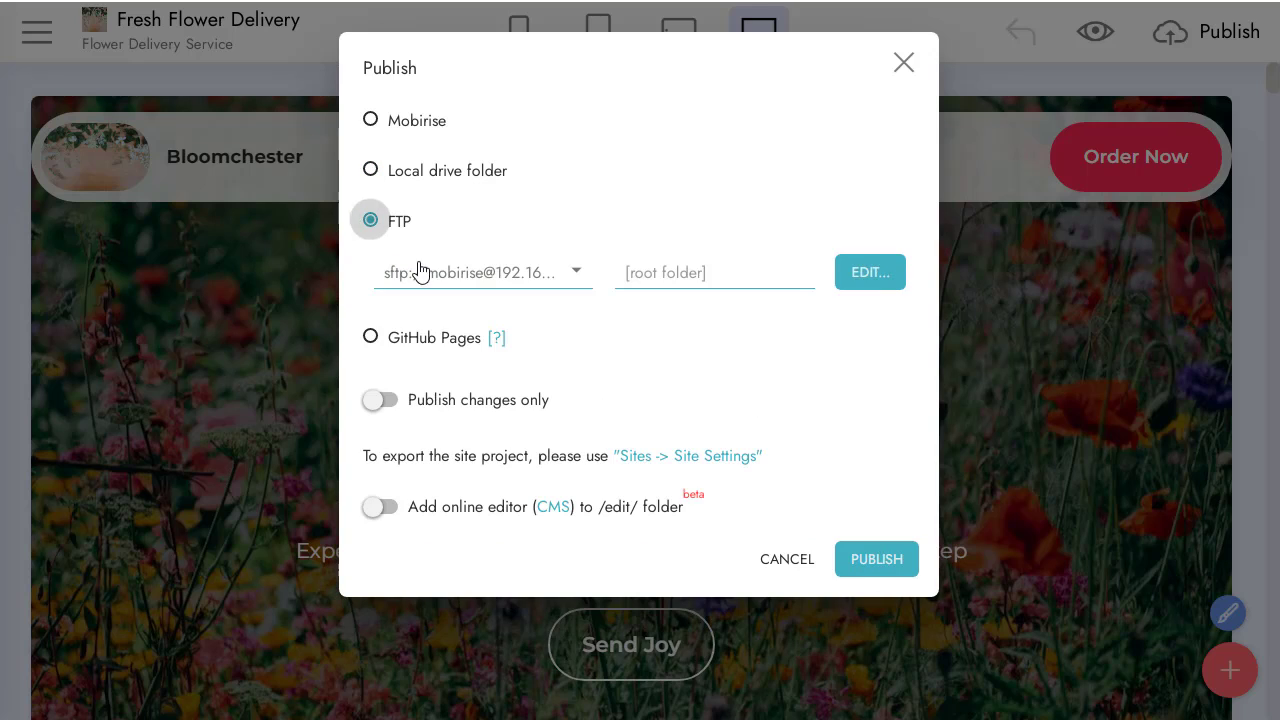
click(417, 130)
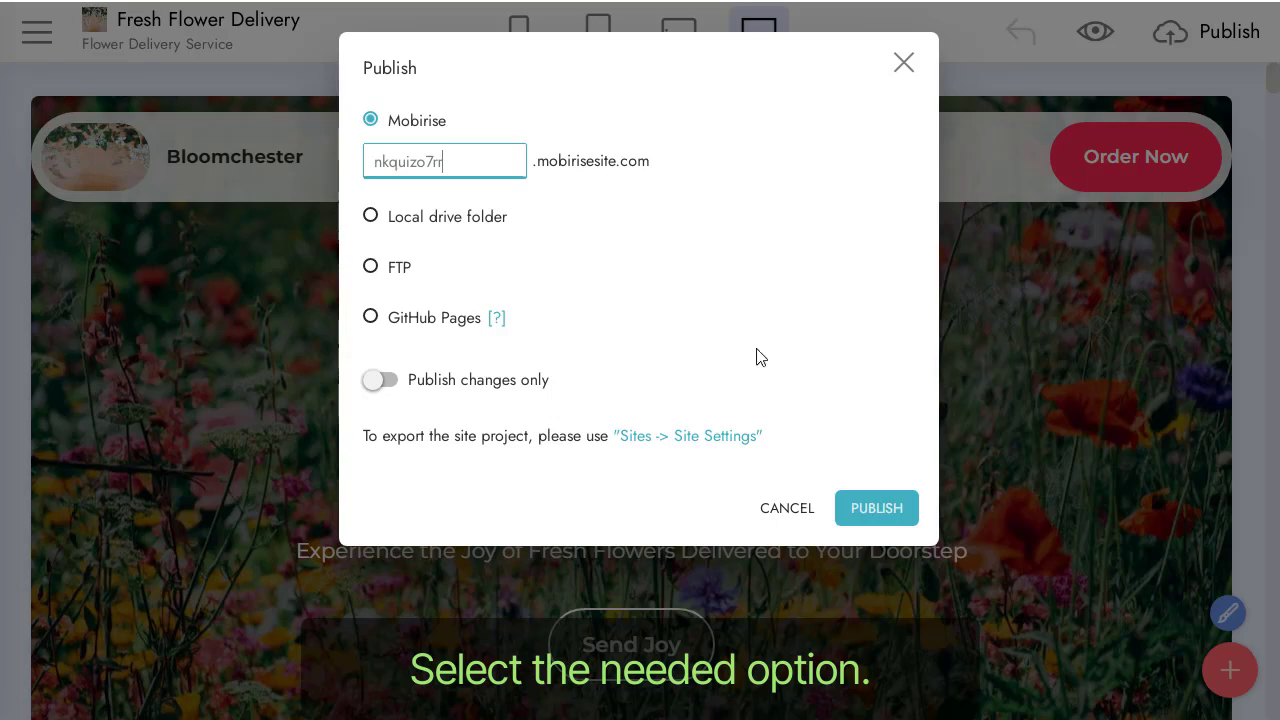
click(876, 508)
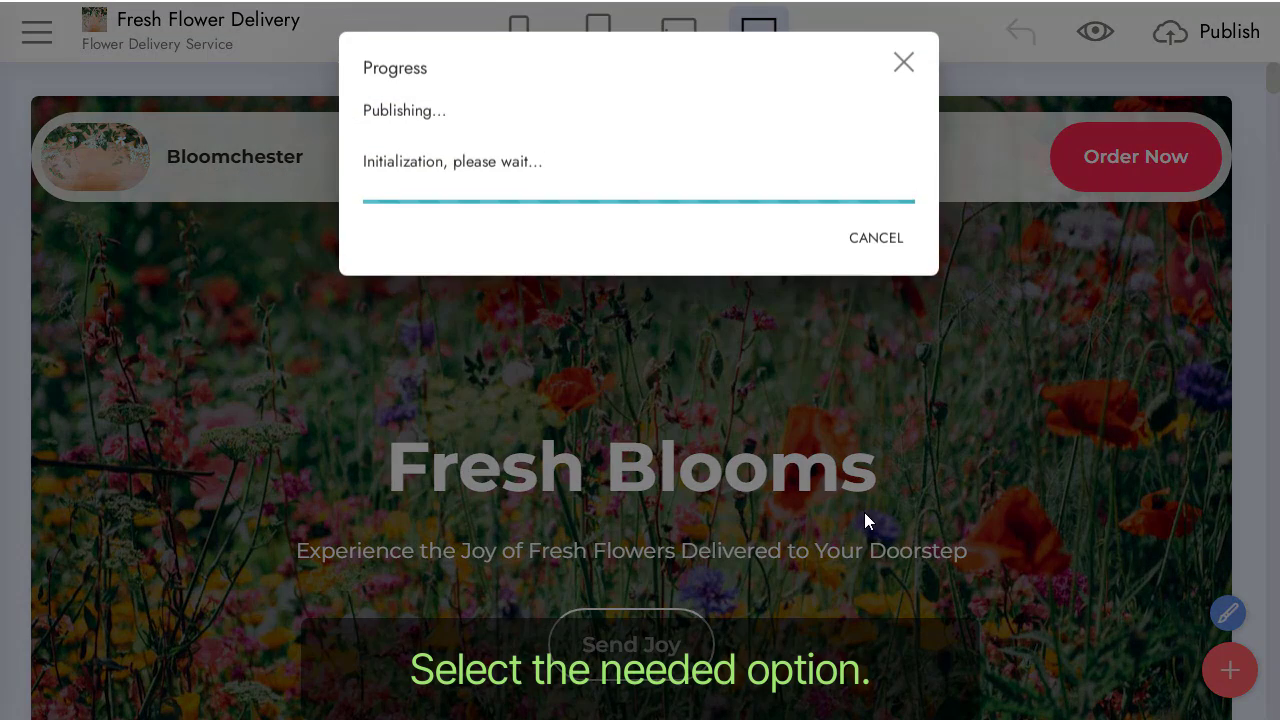